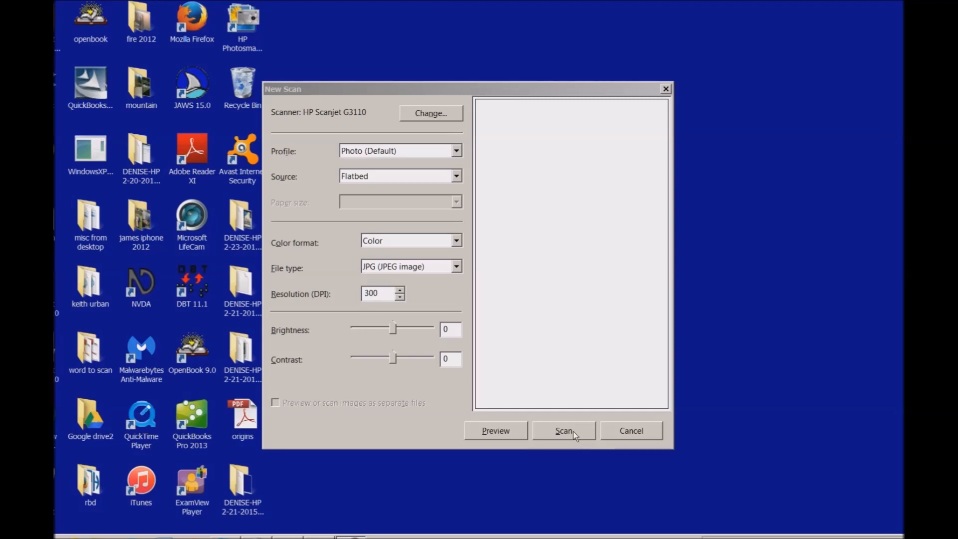
# Scan the signature page in color at 300 DPI as JPG and import it tagged with the signer's name.
pyautogui.click(573, 431)
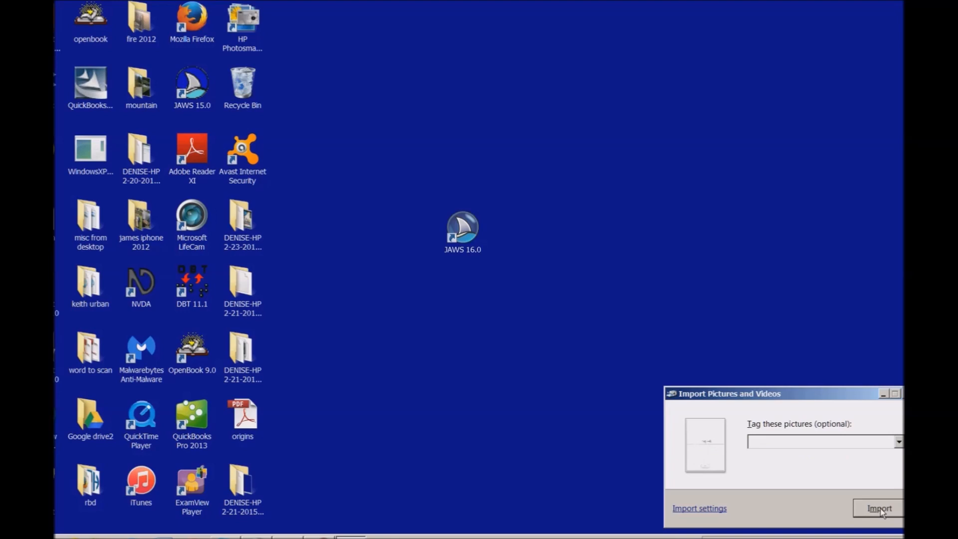
pyautogui.write('jane doe sign')
pyautogui.press('Return')
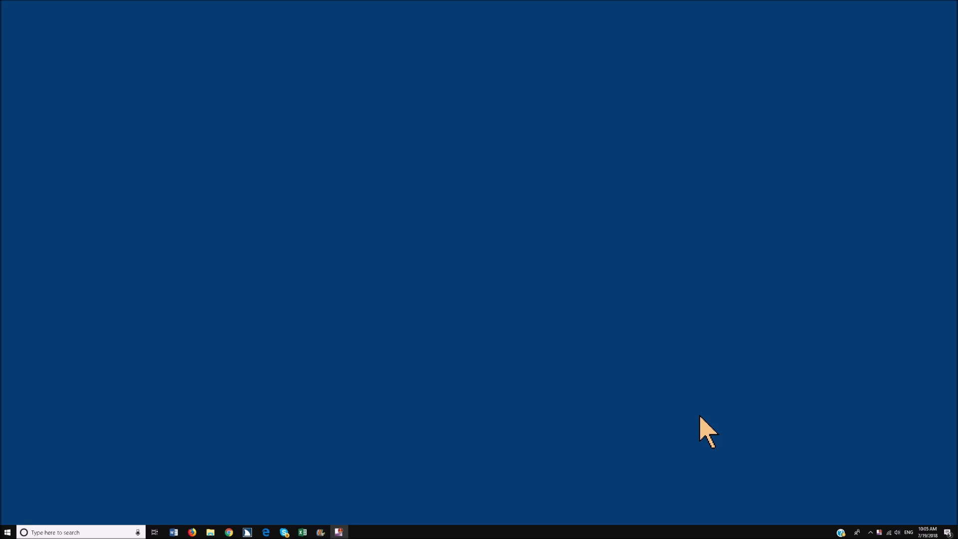
# Open File Explorer and open the cropped PNG image of the signature from the recent files.
pyautogui.press('super+e')
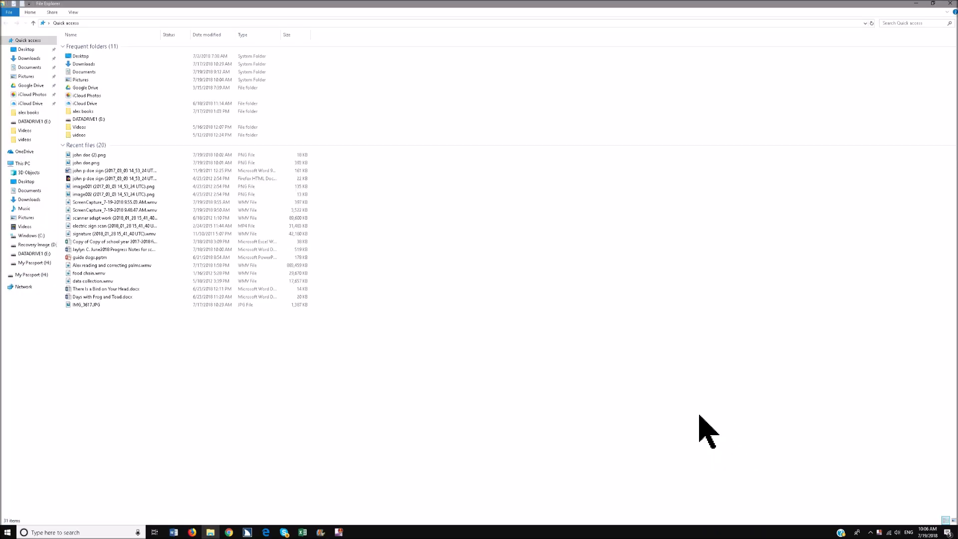
pyautogui.press('j')
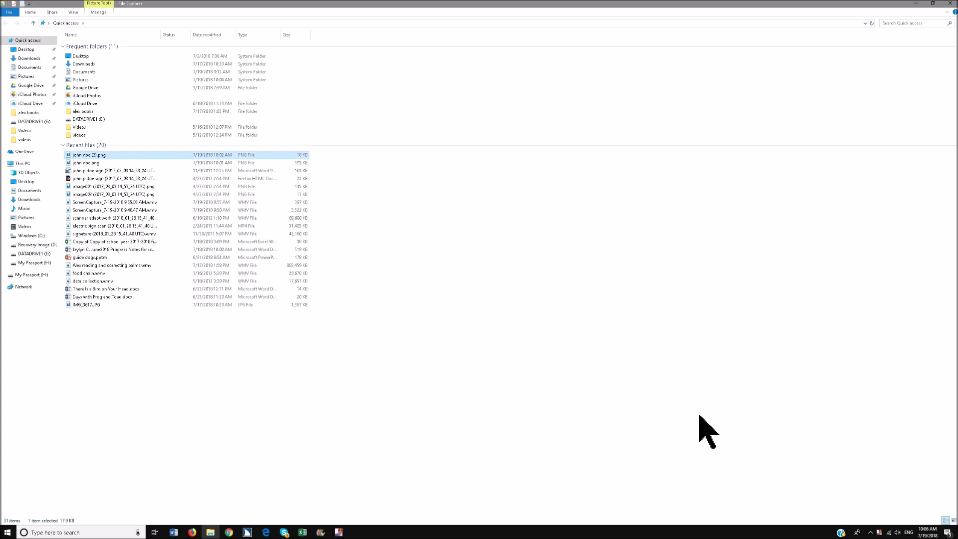
pyautogui.press('Return')
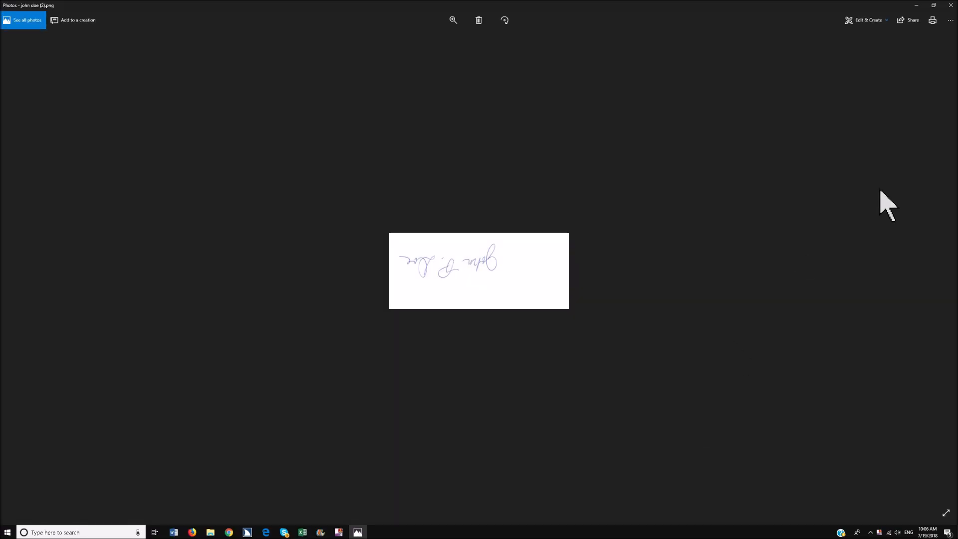
# Open the signature picture for editing and crop away the blank area beside and around the signature.
pyautogui.press('Tab')
pyautogui.press('Tab')
pyautogui.press('Tab')
pyautogui.press('Tab')
pyautogui.press('Tab')
pyautogui.press('Tab')
pyautogui.press('Return')
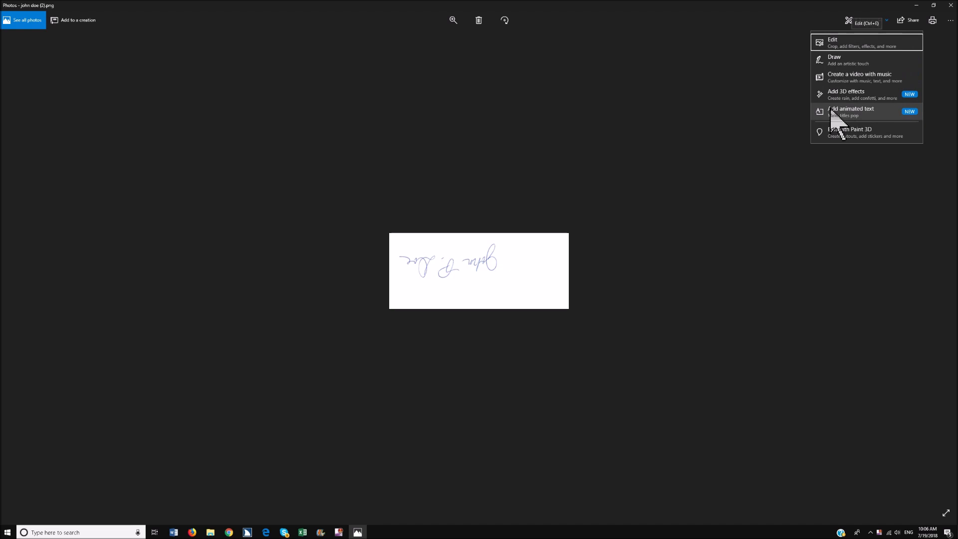
pyautogui.press('Return')
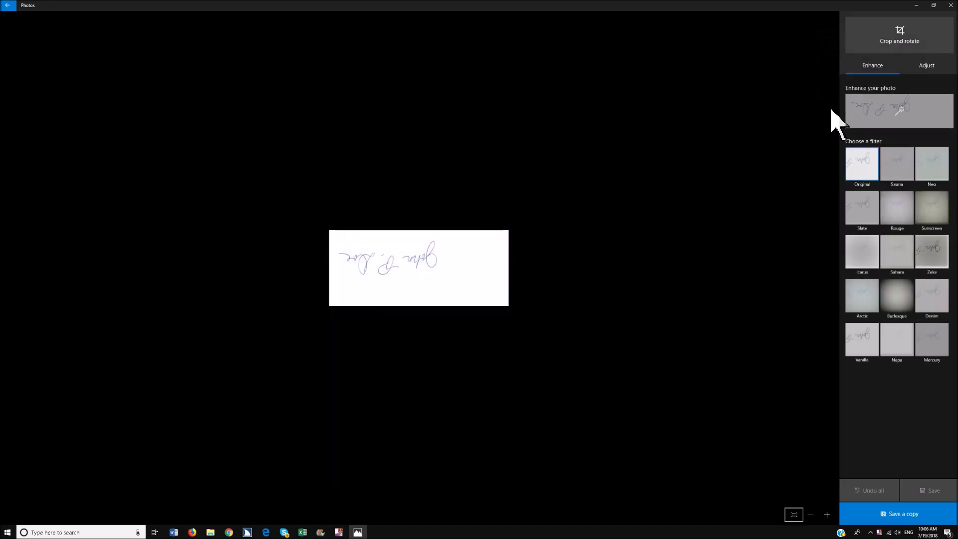
pyautogui.click(893, 48)
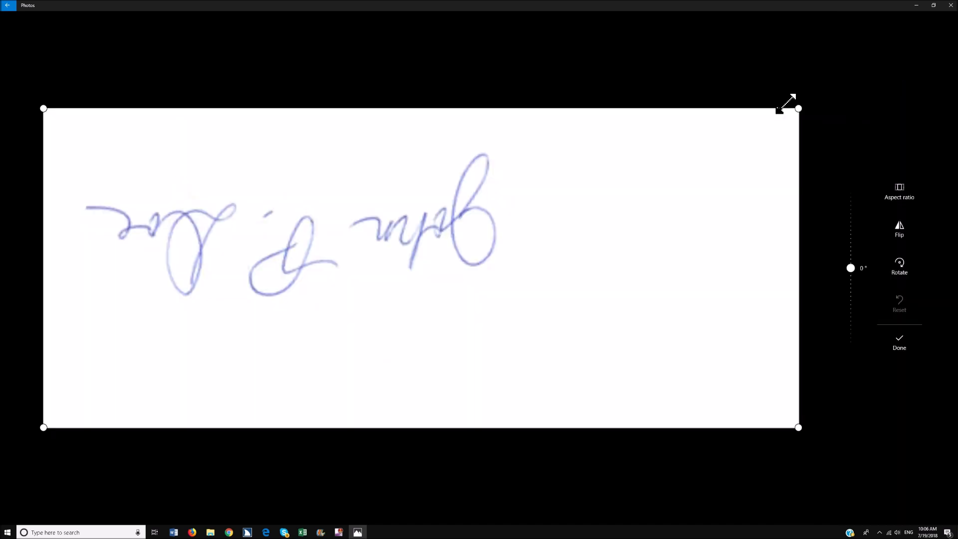
pyautogui.moveTo(799, 109); pyautogui.dragTo(569, 141)
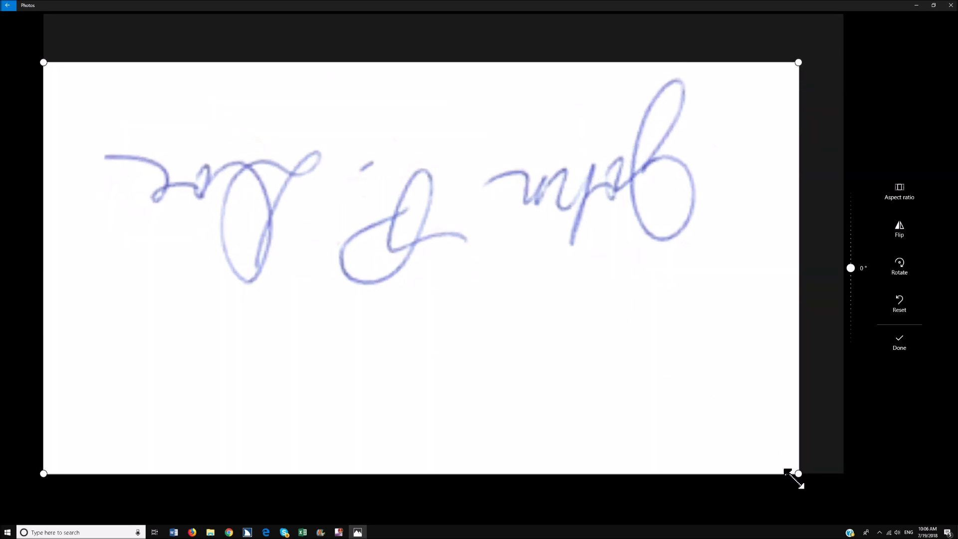
pyautogui.moveTo(798, 473); pyautogui.dragTo(761, 316)
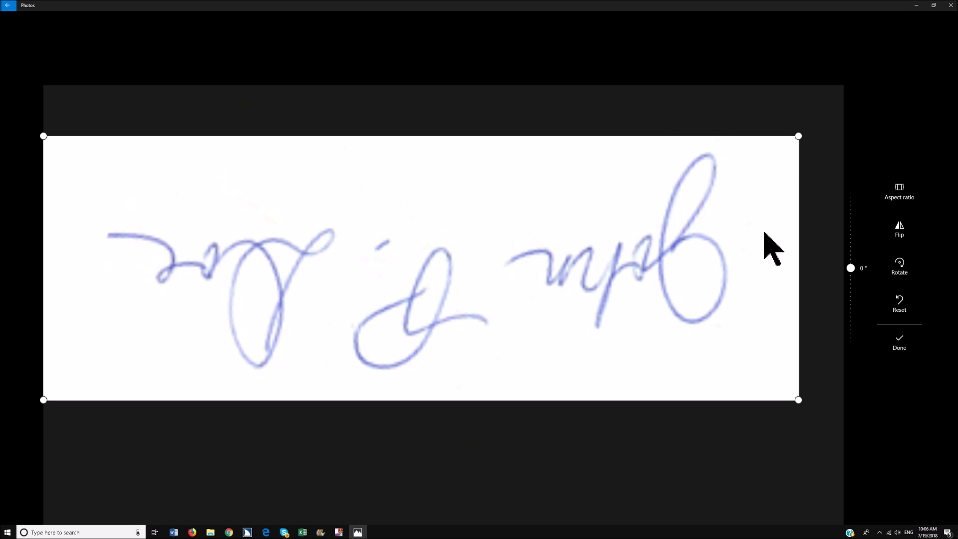
# Rotate the cropped signature 180 degrees so it reads upright and save the edited picture.
pyautogui.click(904, 272)
pyautogui.click(902, 270)
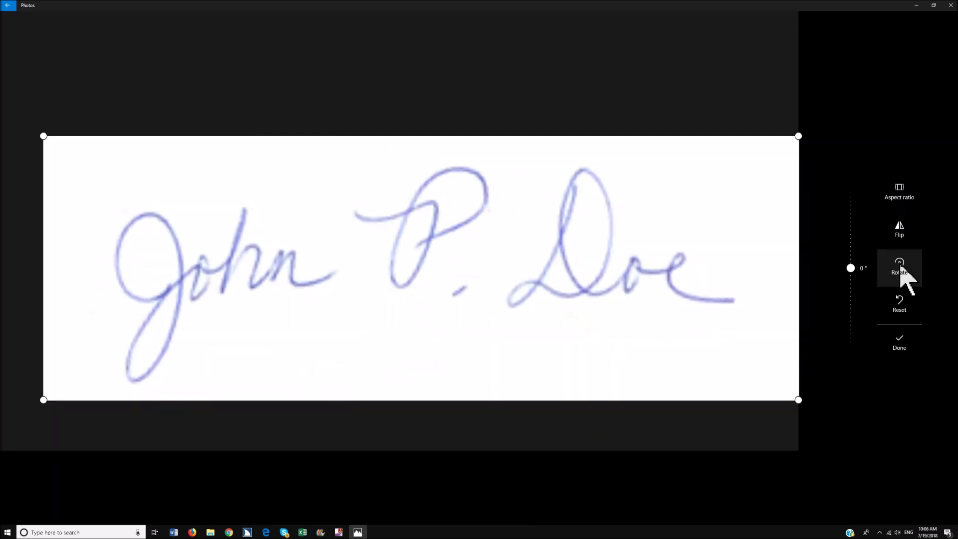
pyautogui.click(906, 344)
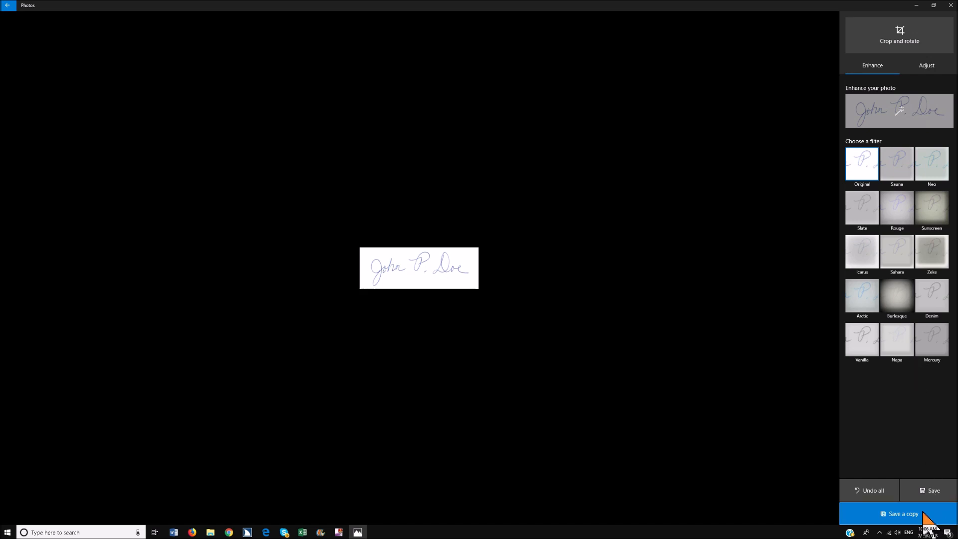
pyautogui.click(926, 494)
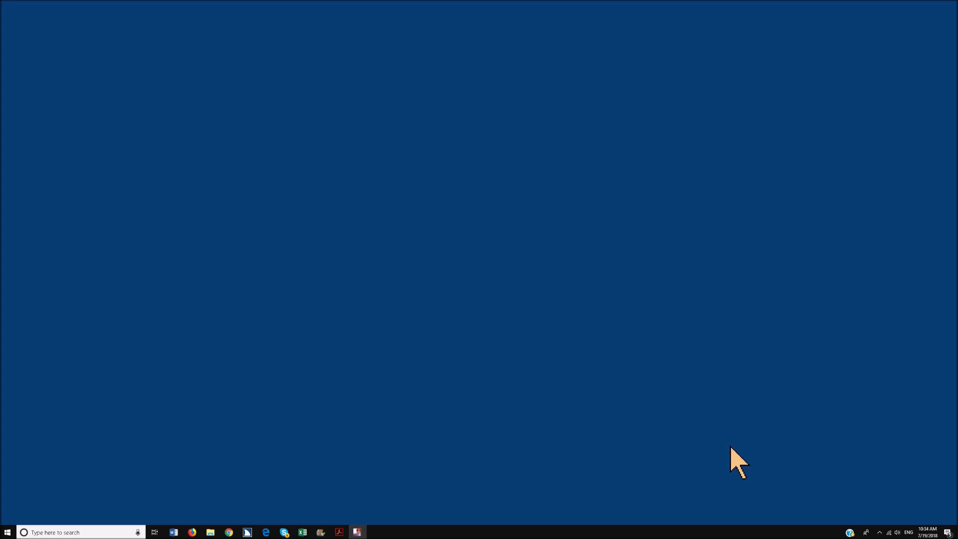
# Switch to Word and insert the signature picture from the Pictures folder on the blank line above the typed name.
pyautogui.press('super+1')
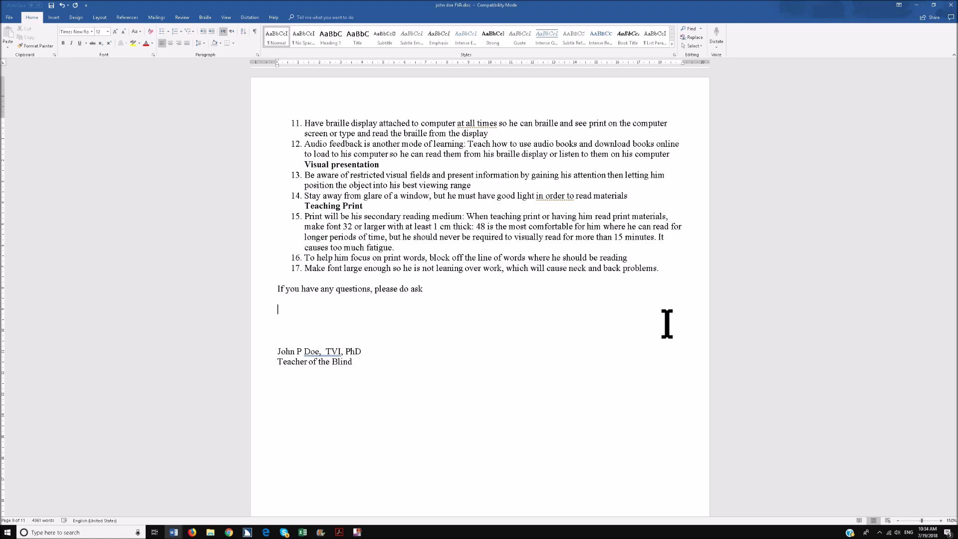
pyautogui.hotkey('alt', 'n')
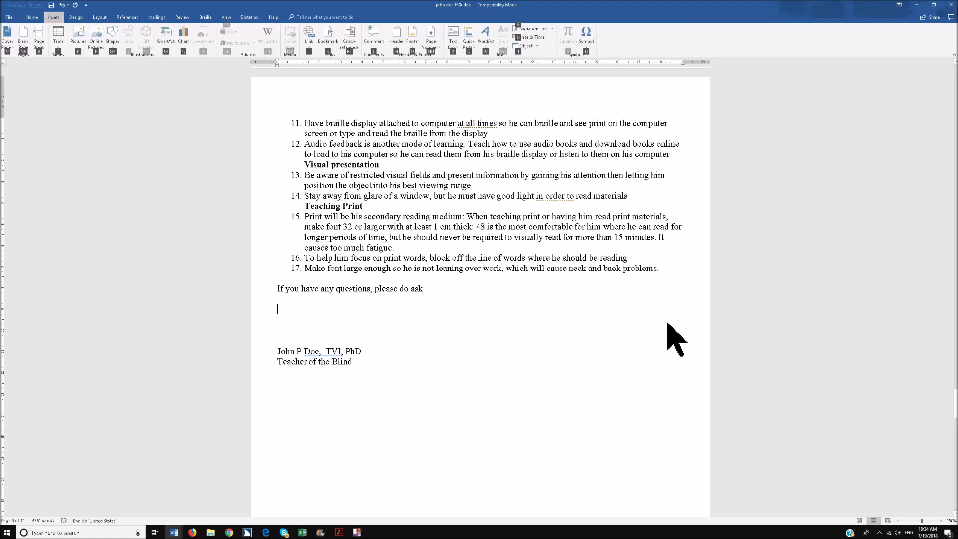
pyautogui.press('p')
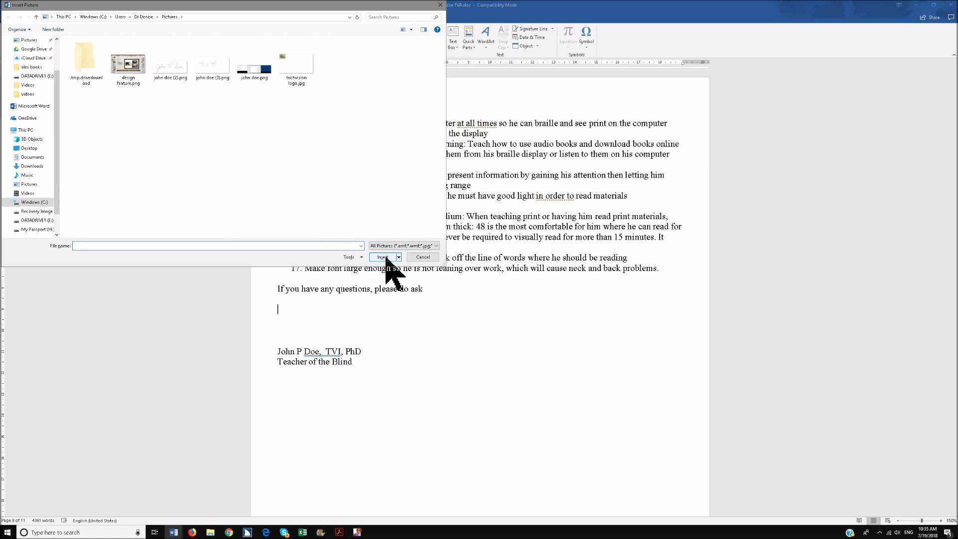
pyautogui.write('jo')
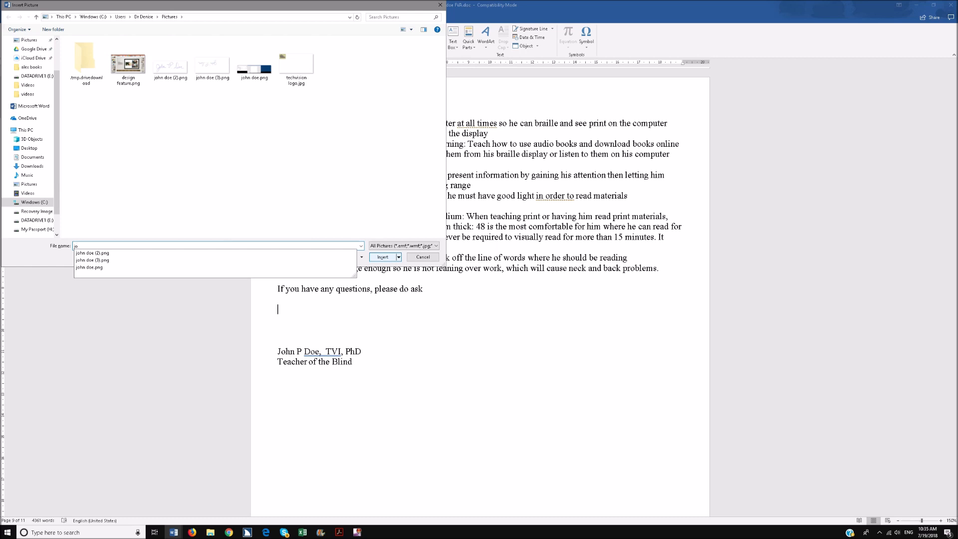
pyautogui.press('Down')
pyautogui.click(384, 257)
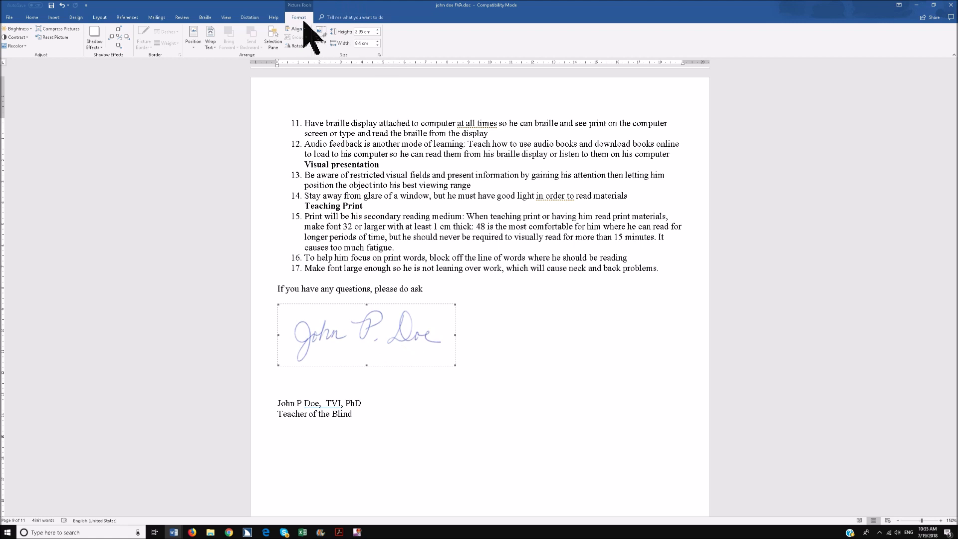
# Set the inserted signature picture's width to 4.5 cm and return to the document text.
pyautogui.press('alt')
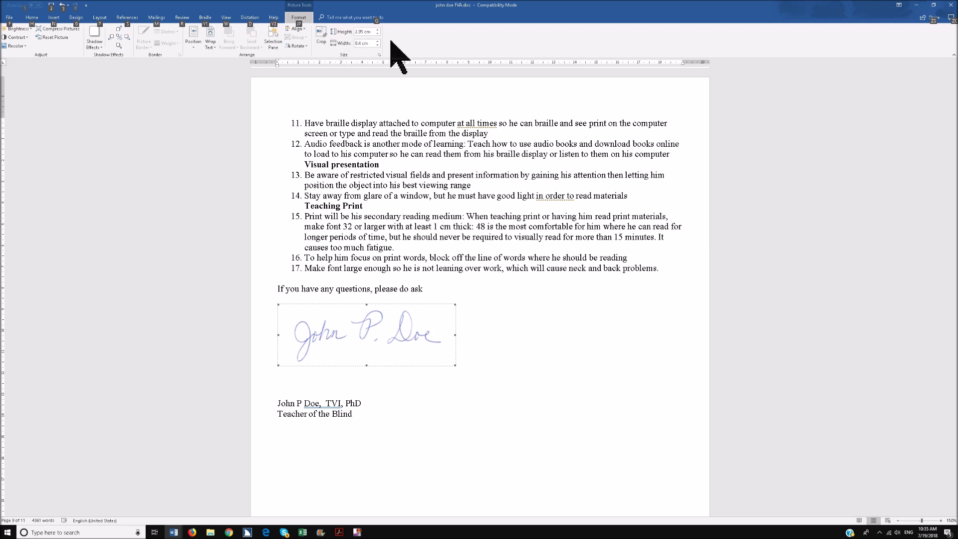
pyautogui.press('j')
pyautogui.press('p')
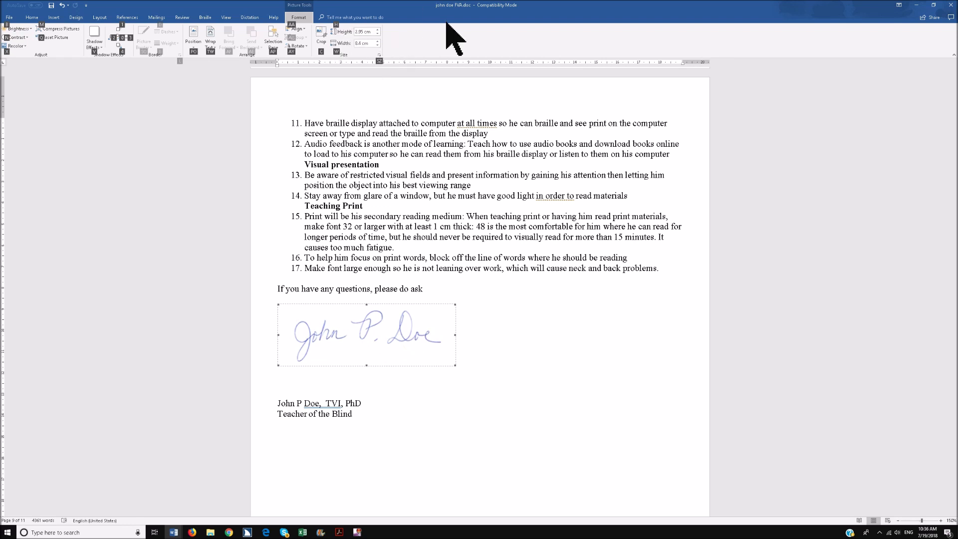
pyautogui.press('h')
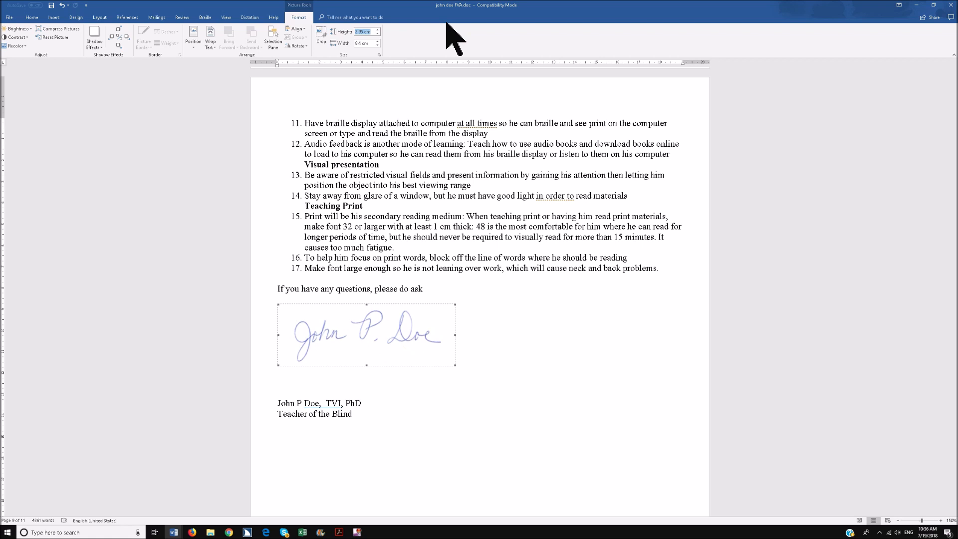
pyautogui.press('Tab')
pyautogui.write('4')
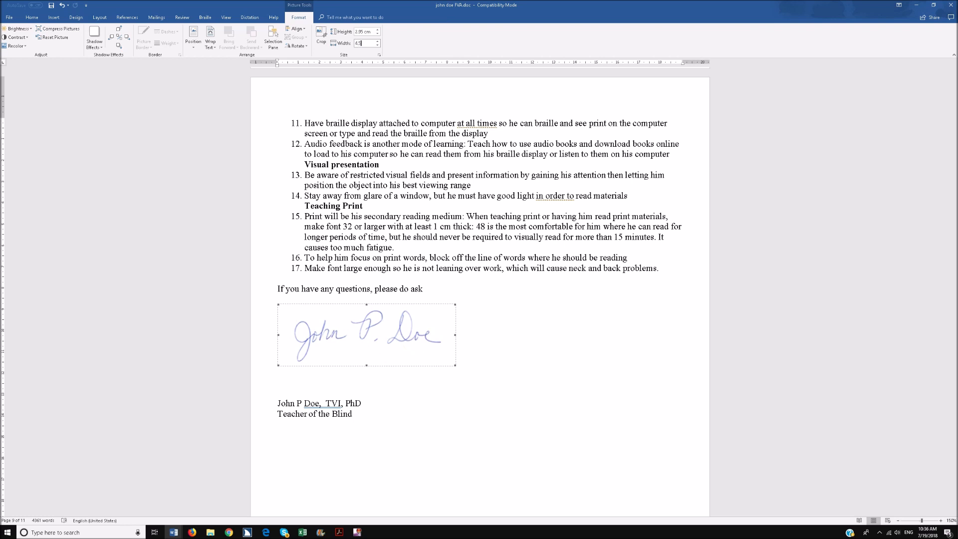
pyautogui.write('.5')
pyautogui.hotkey('shift', 'Tab')
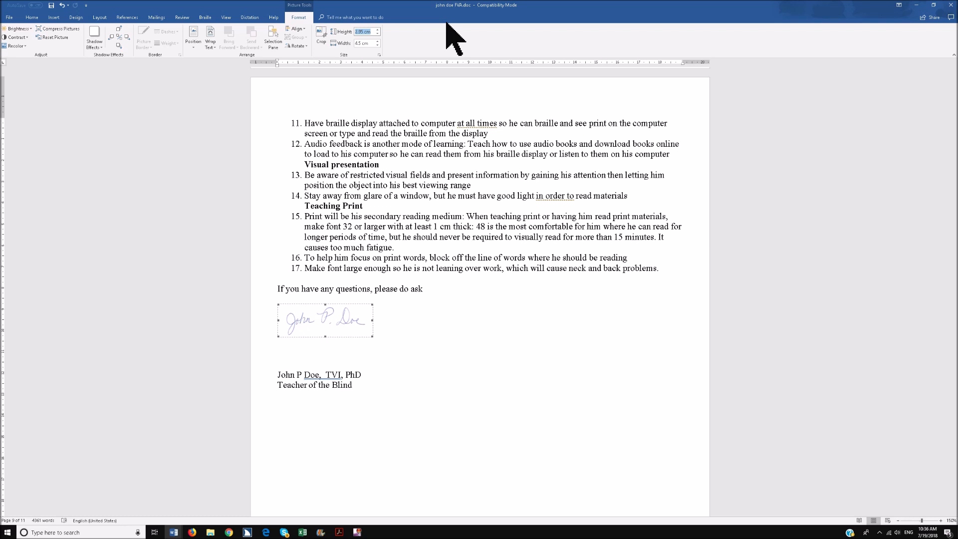
pyautogui.click(378, 46)
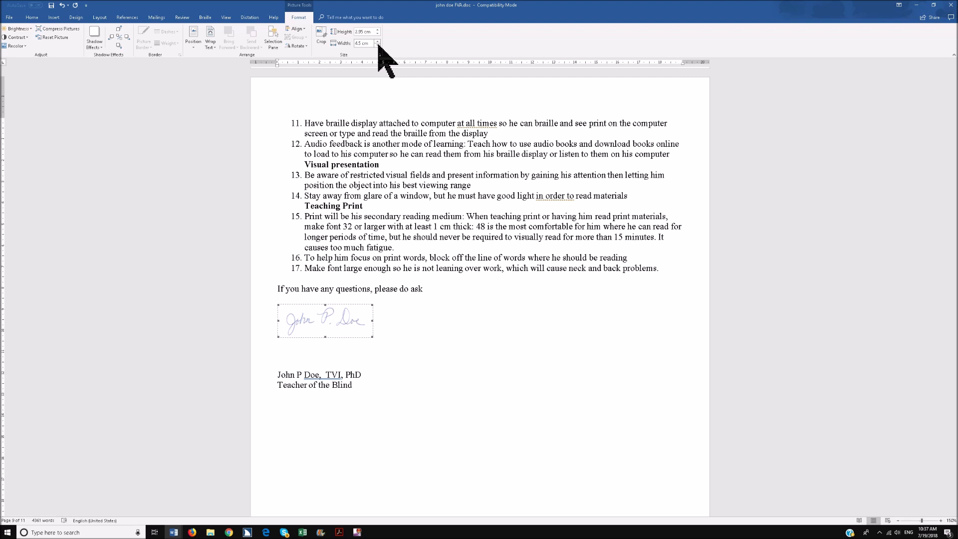
pyautogui.press('Down')
pyautogui.press('Down')
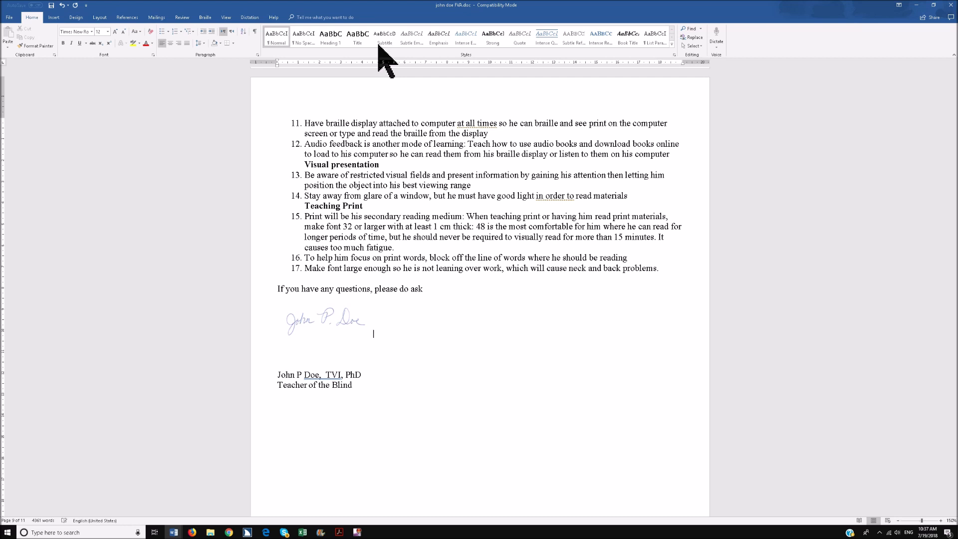
# Select the signature picture again and set its text wrapping to Behind Text.
pyautogui.press('Up')
pyautogui.click(320, 327)
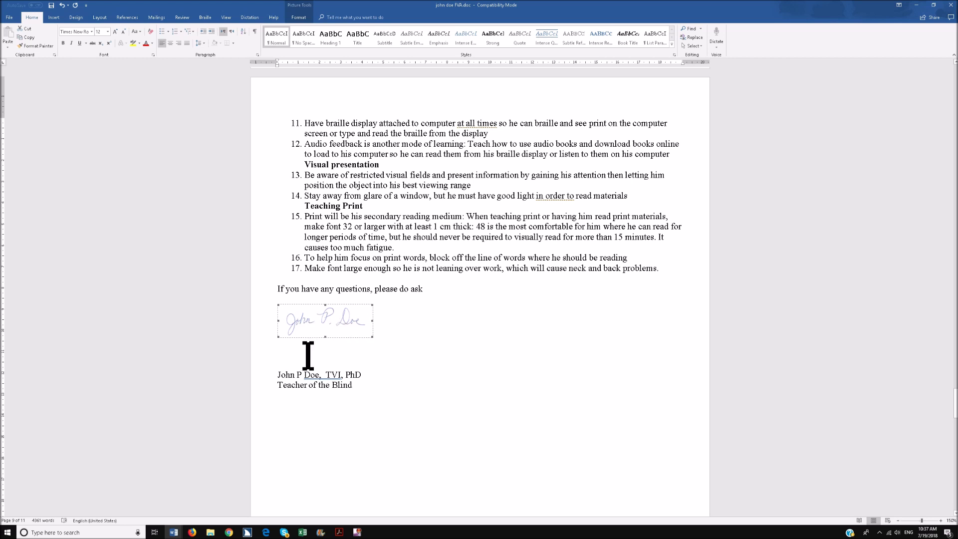
pyautogui.press('alt')
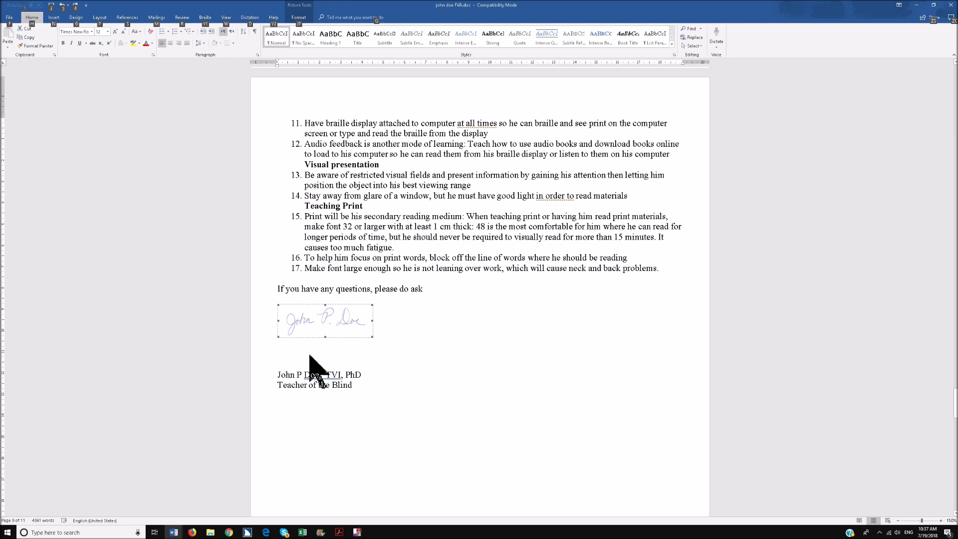
pyautogui.press('j')
pyautogui.press('p')
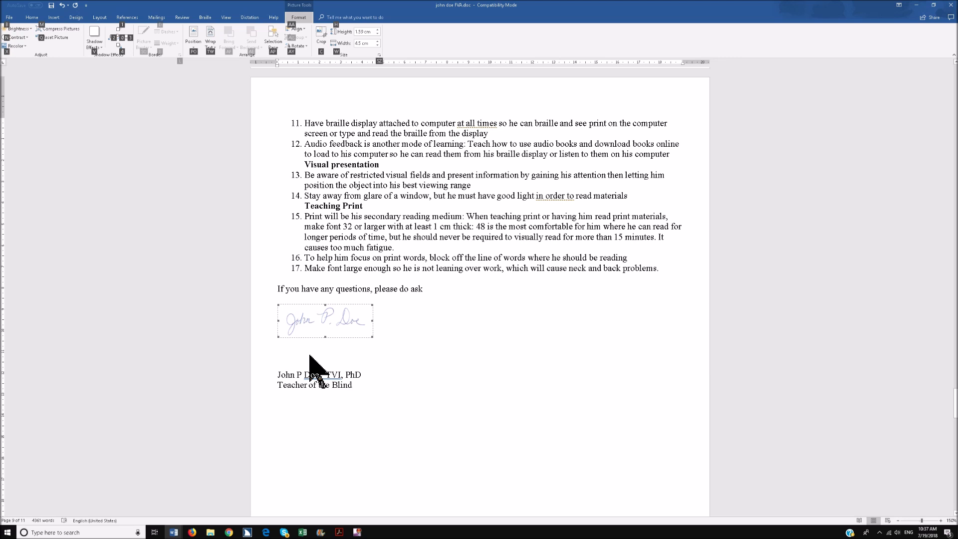
pyautogui.press('t')
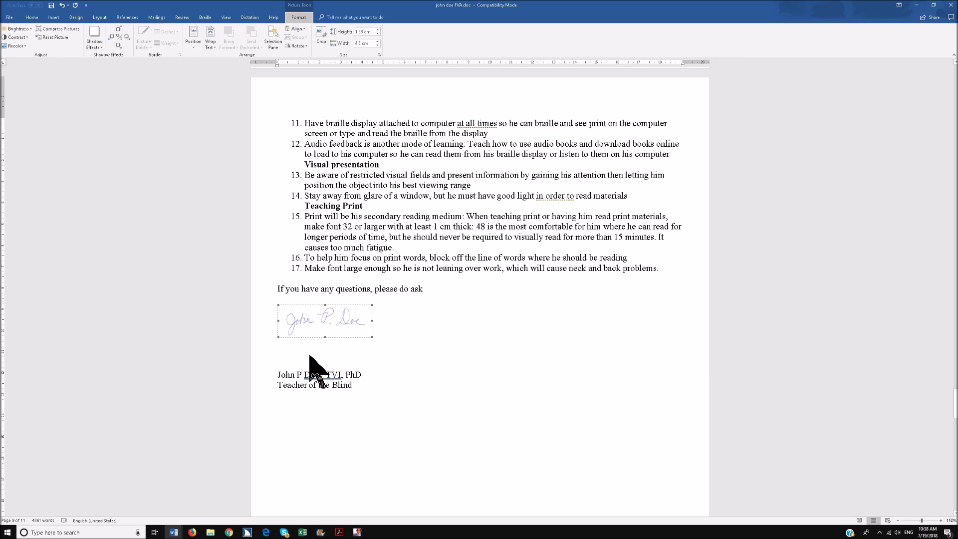
pyautogui.press('w')
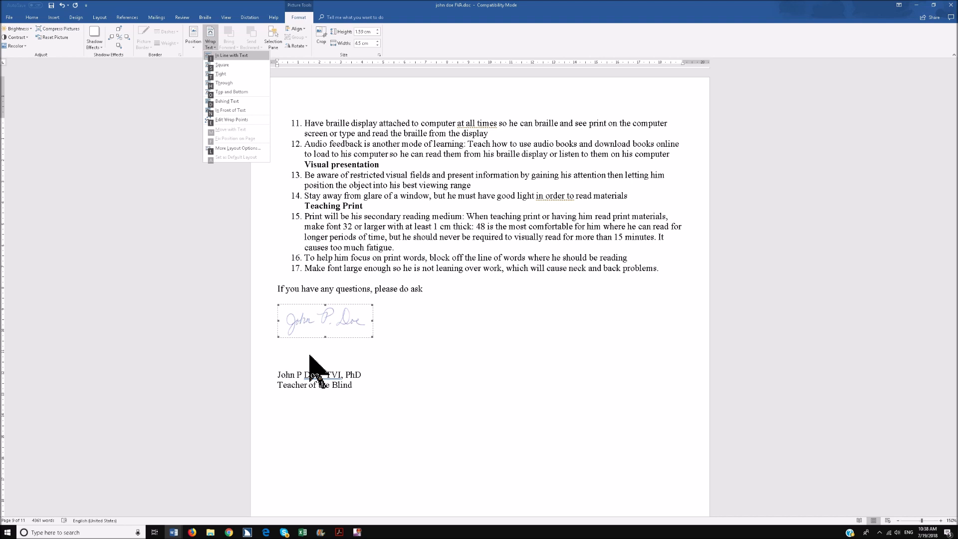
pyautogui.press('Down')
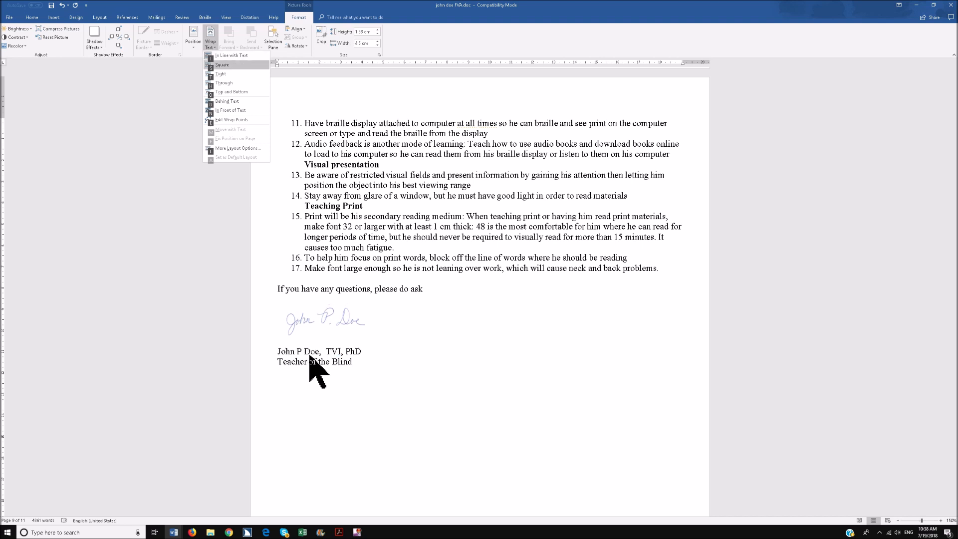
pyautogui.press('Down')
pyautogui.press('Down')
pyautogui.press('Down')
pyautogui.press('Down')
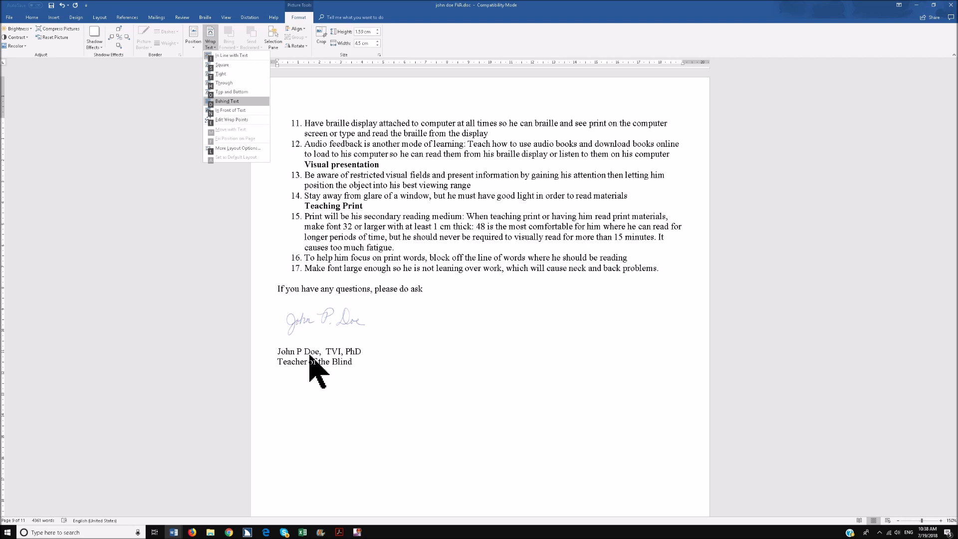
pyautogui.press('Return')
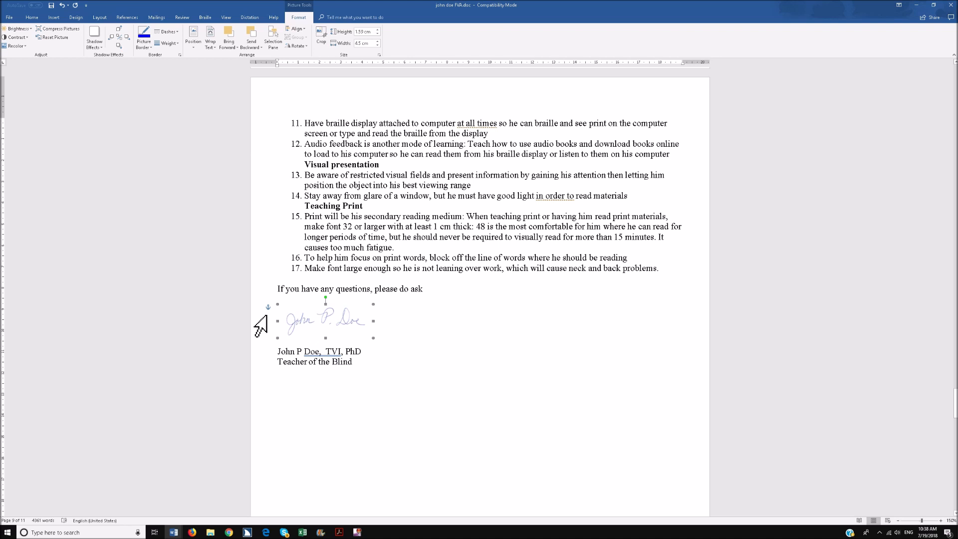
# Indent the signature picture by one tab and nudge it back to the left text margin above the typed name.
pyautogui.press('Tab')
pyautogui.press('Left')
pyautogui.press('Left')
pyautogui.press('Left')
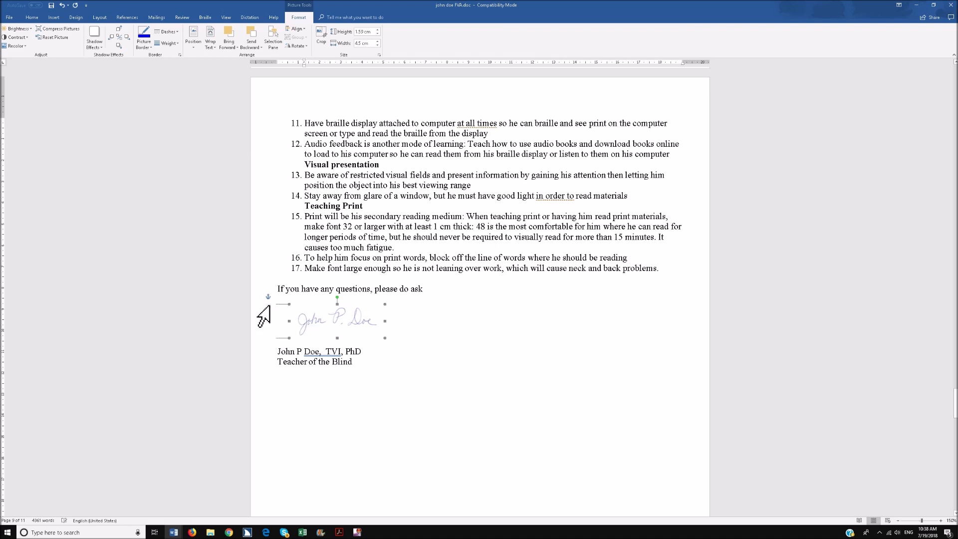
pyautogui.press('Left')
pyautogui.press('Left')
pyautogui.press('Left')
pyautogui.press('Left')
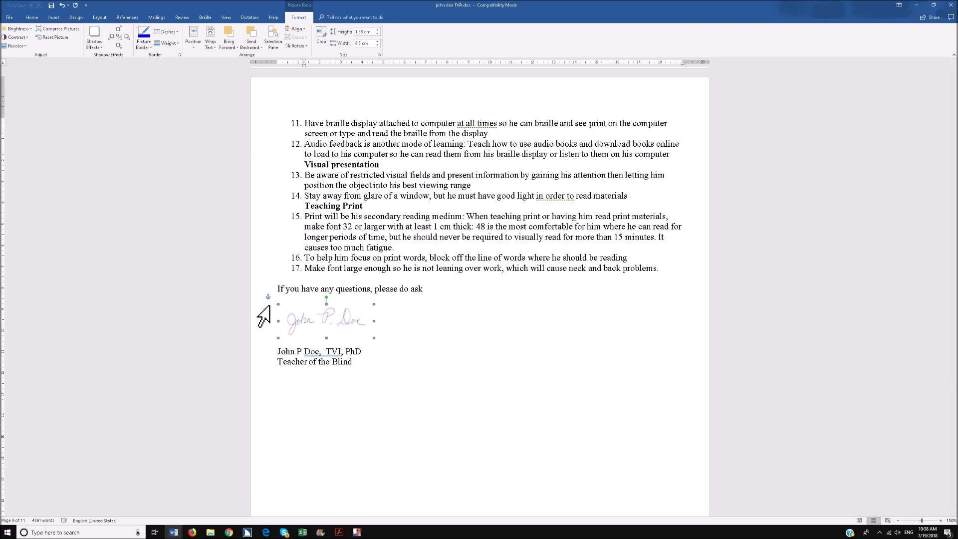
# Deselect the signature picture, switch to the PDF in Adobe Acrobat Reader, and open the Fill & Sign tool.
pyautogui.press('Escape')
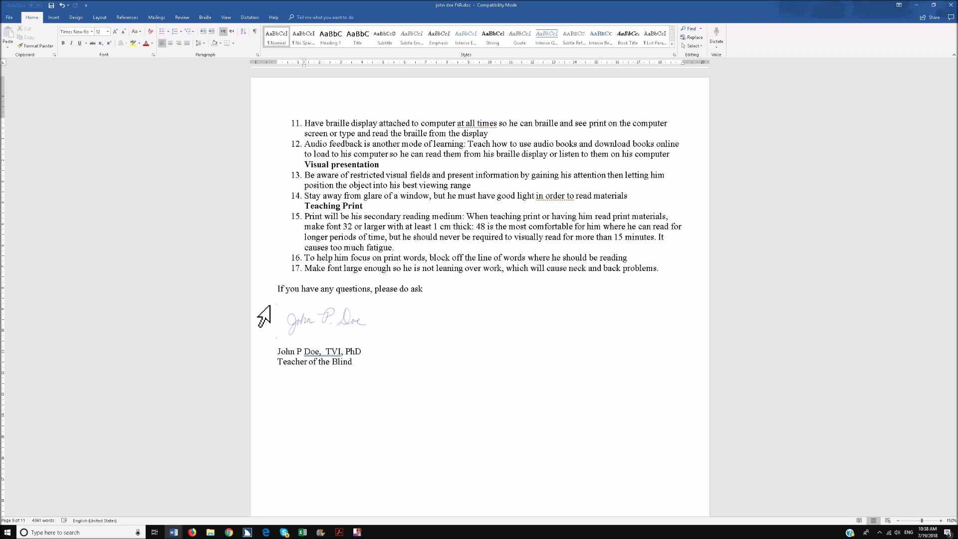
pyautogui.hotkey('alt', 'Tab')
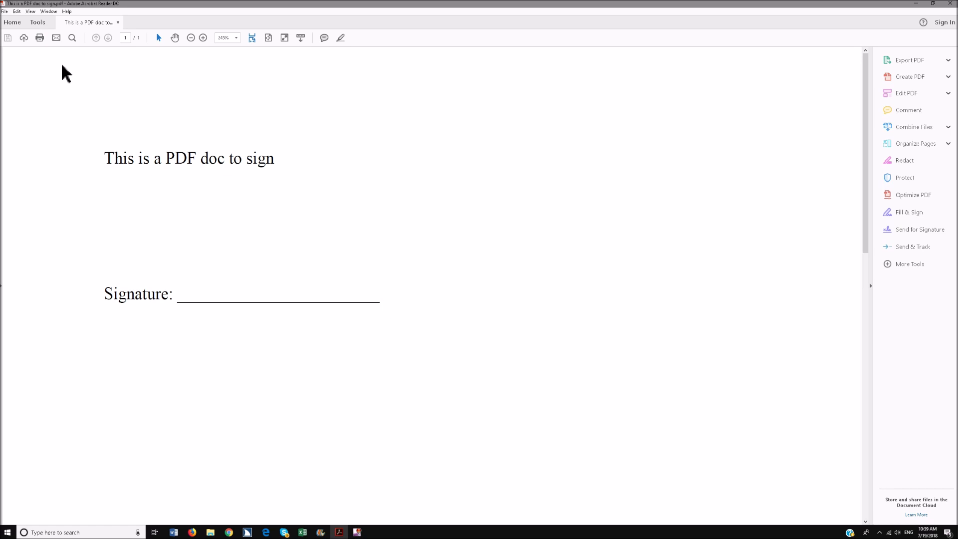
pyautogui.press('alt')
pyautogui.press('v')
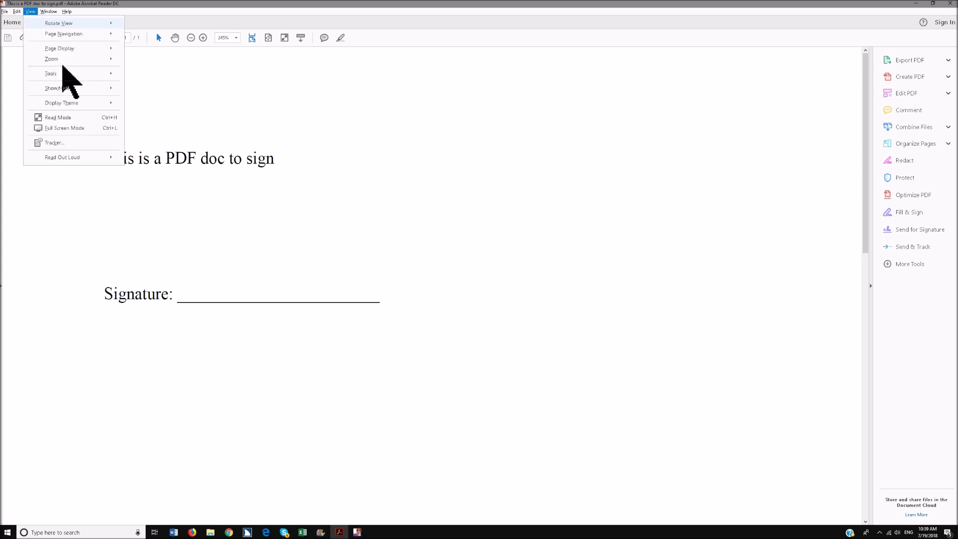
pyautogui.moveTo(63, 70)
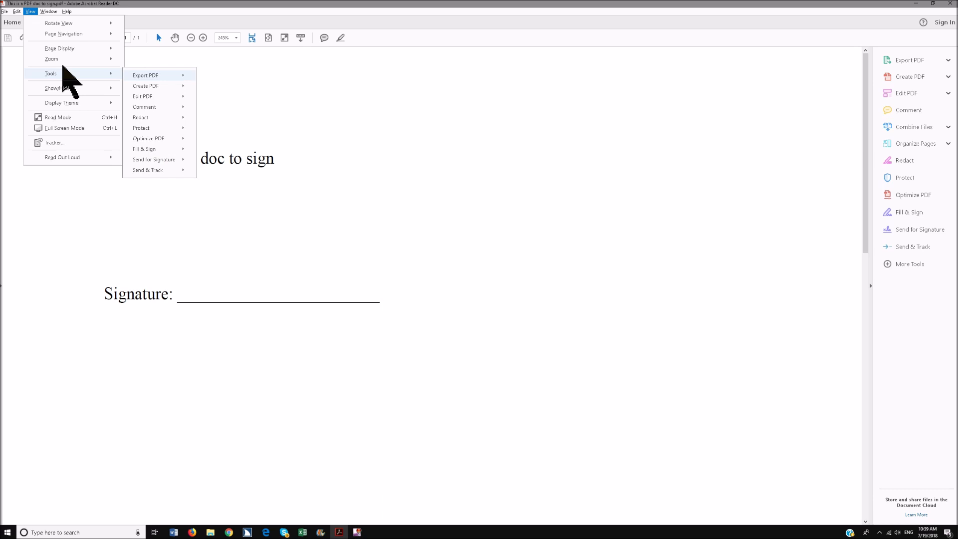
pyautogui.press('Up')
pyautogui.press('Up')
pyautogui.press('Up')
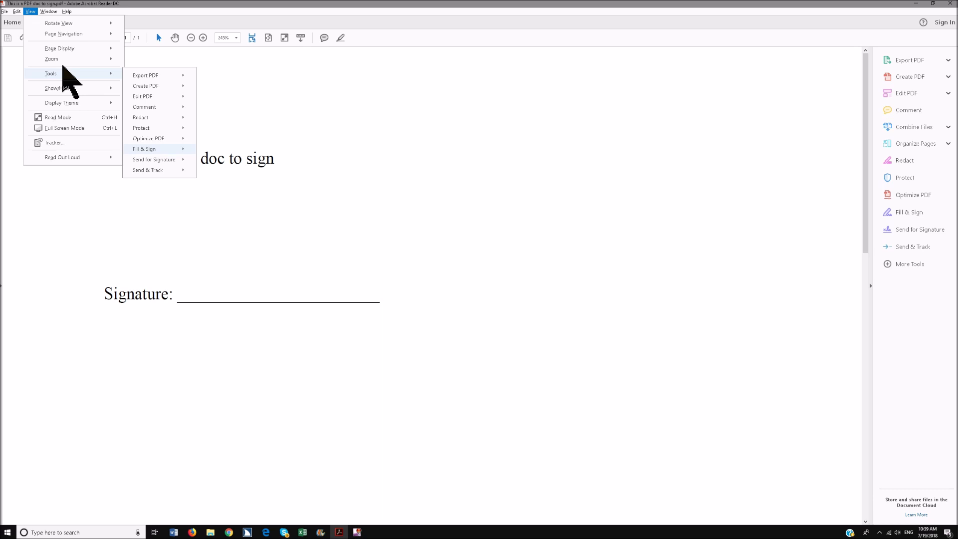
pyautogui.press('Right')
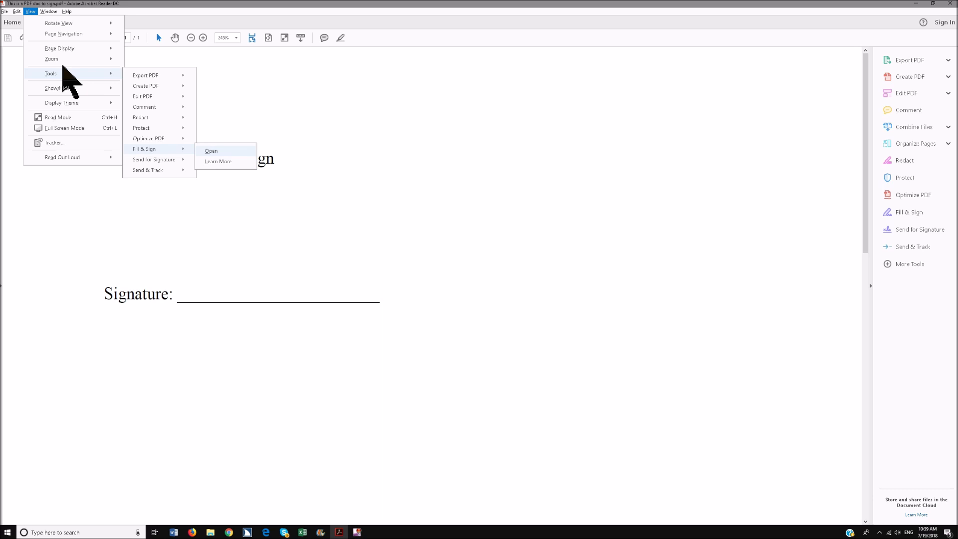
pyautogui.press('Return')
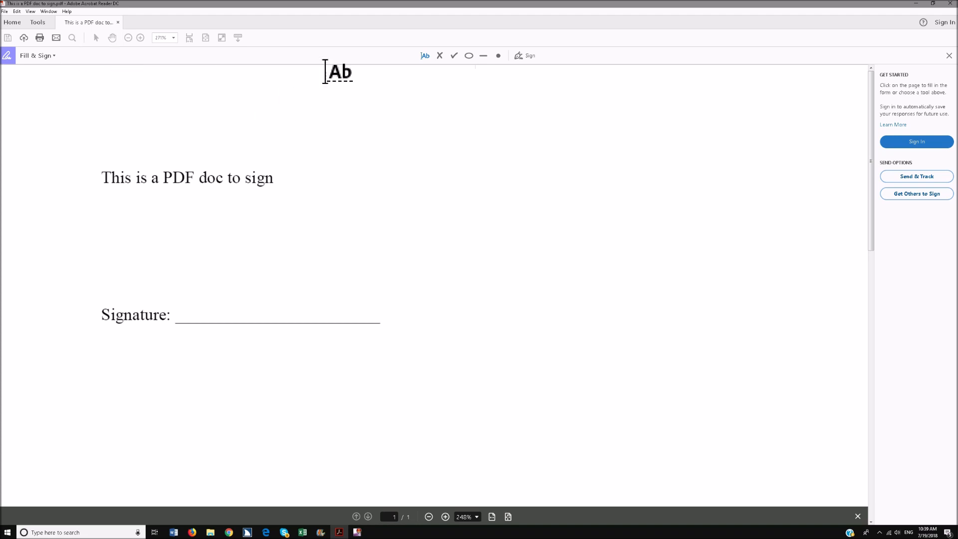
# Remove the saved signature and add a new one from the signature PNG numbered (2) in the Pictures folder, keeping it saved.
pyautogui.click(523, 53)
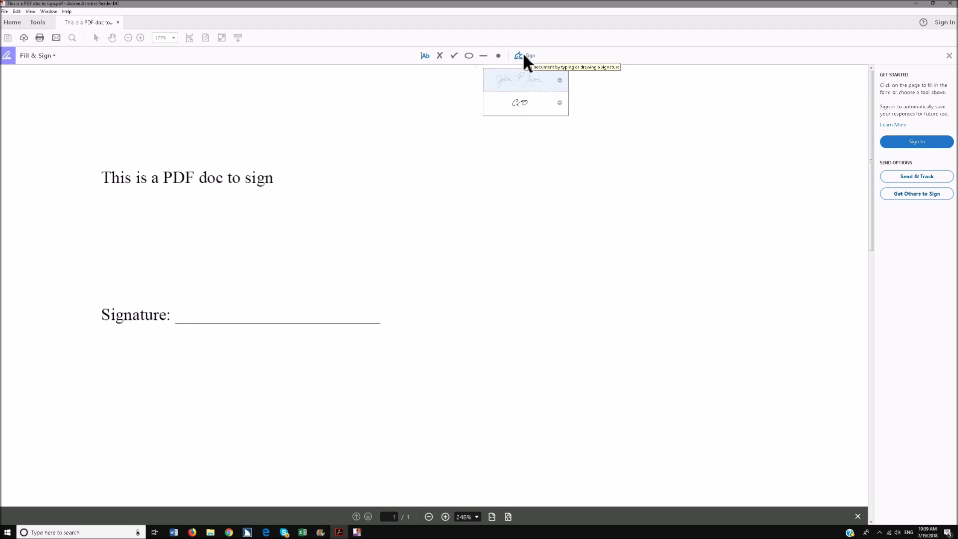
pyautogui.click(559, 80)
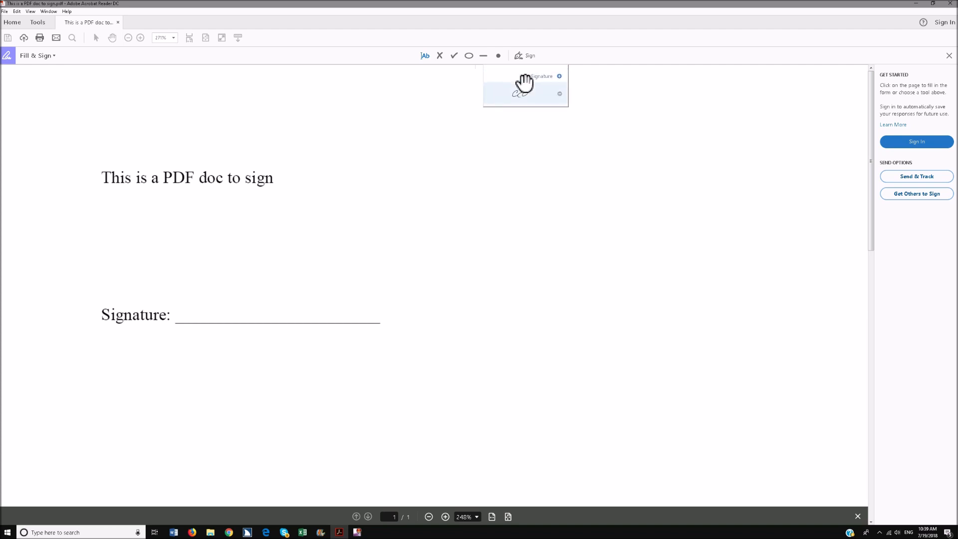
pyautogui.click(527, 77)
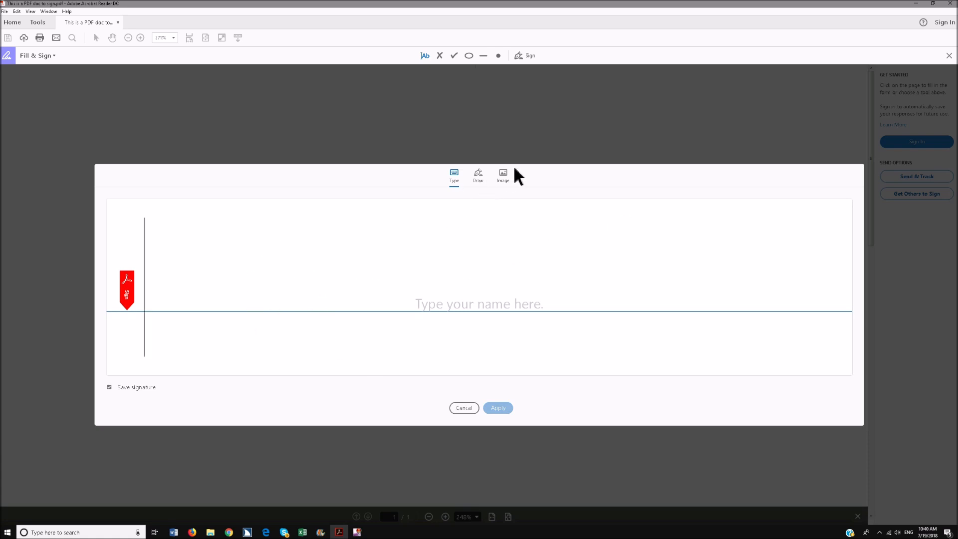
pyautogui.click(503, 176)
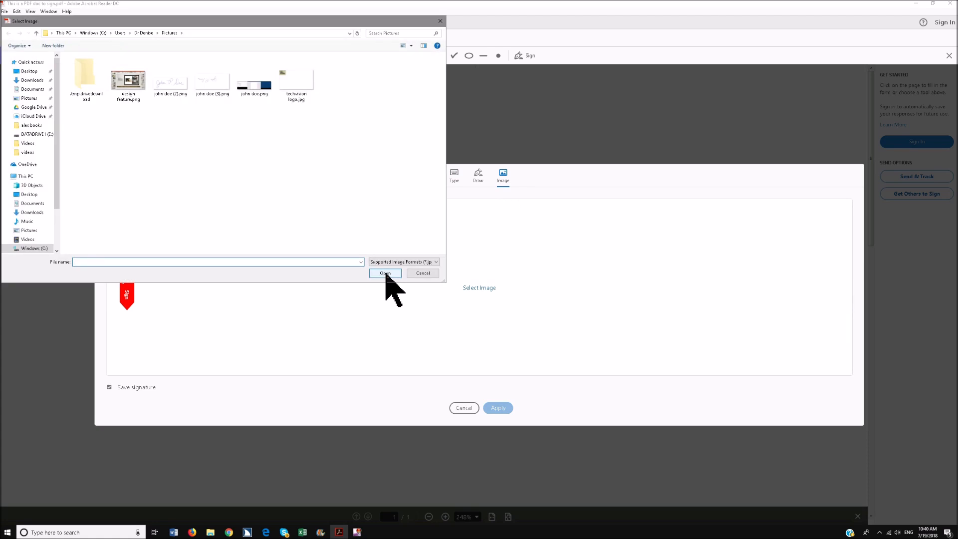
pyautogui.click(162, 84)
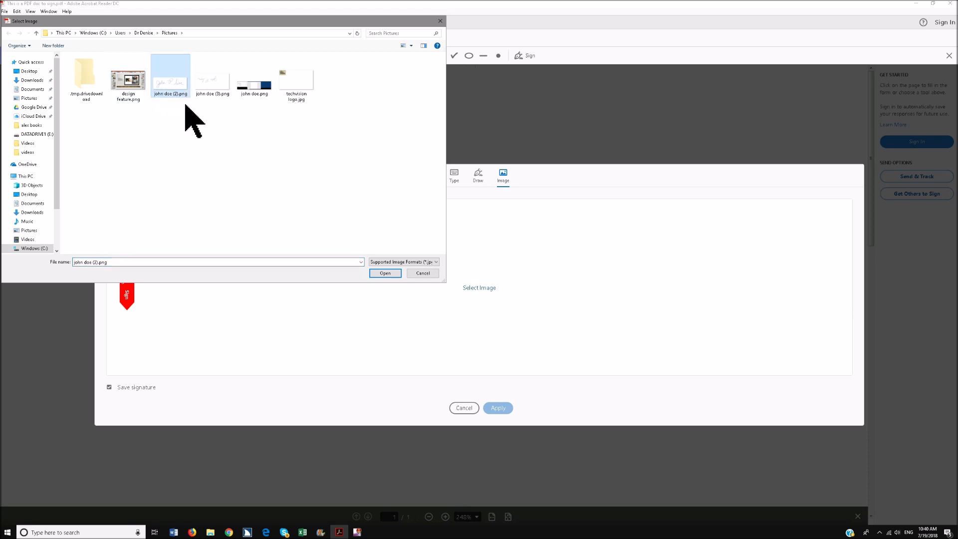
pyautogui.click(384, 274)
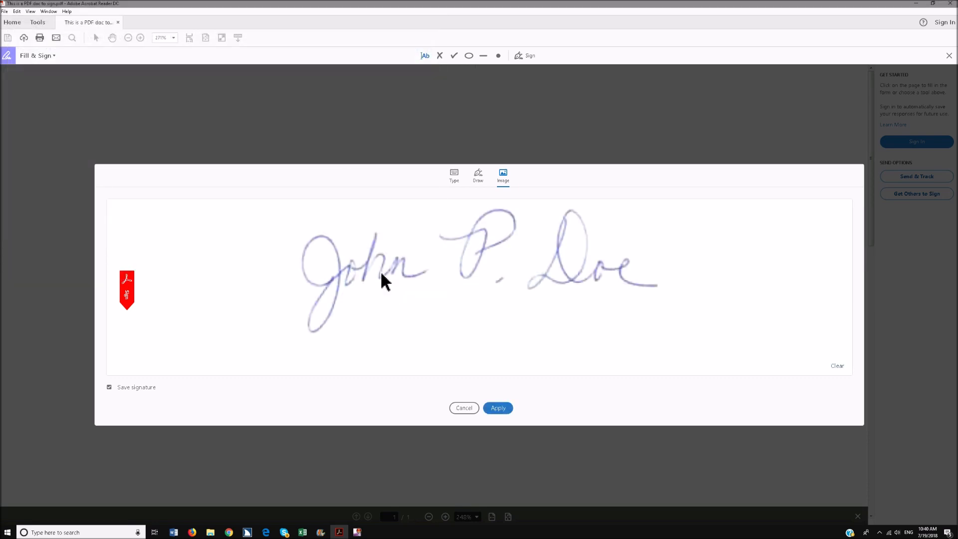
pyautogui.click(499, 409)
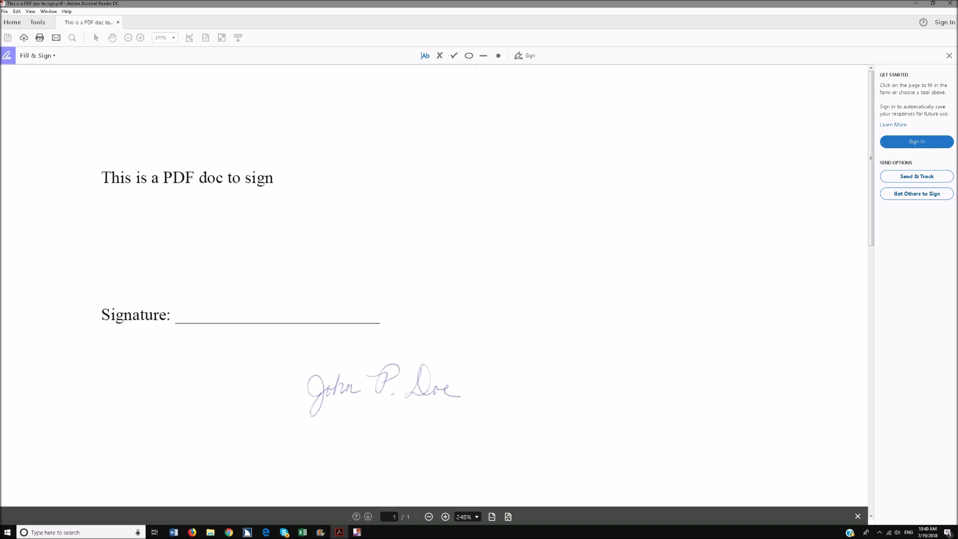
# Place the signature on the PDF's Signature line, try it one size larger and back, and nudge it slightly left.
pyautogui.click(200, 316)
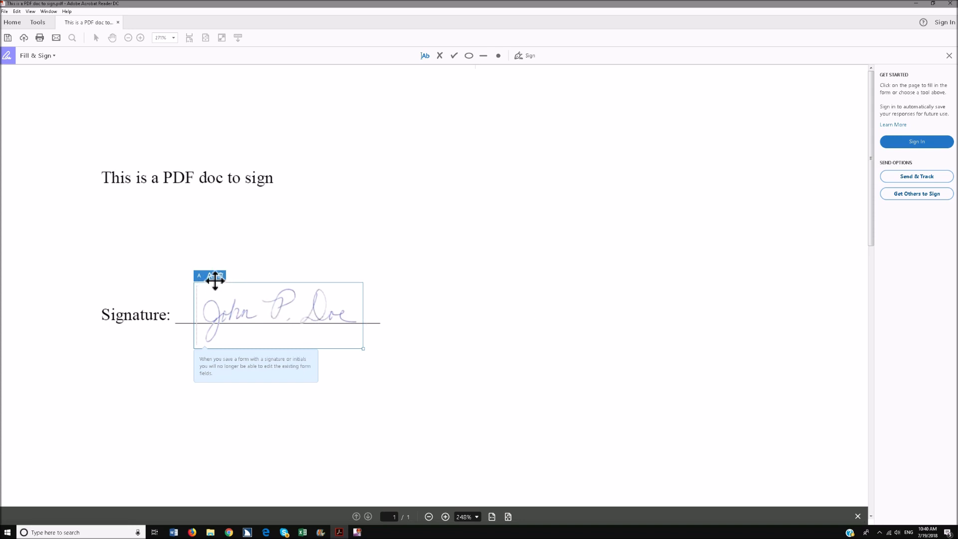
pyautogui.click(209, 279)
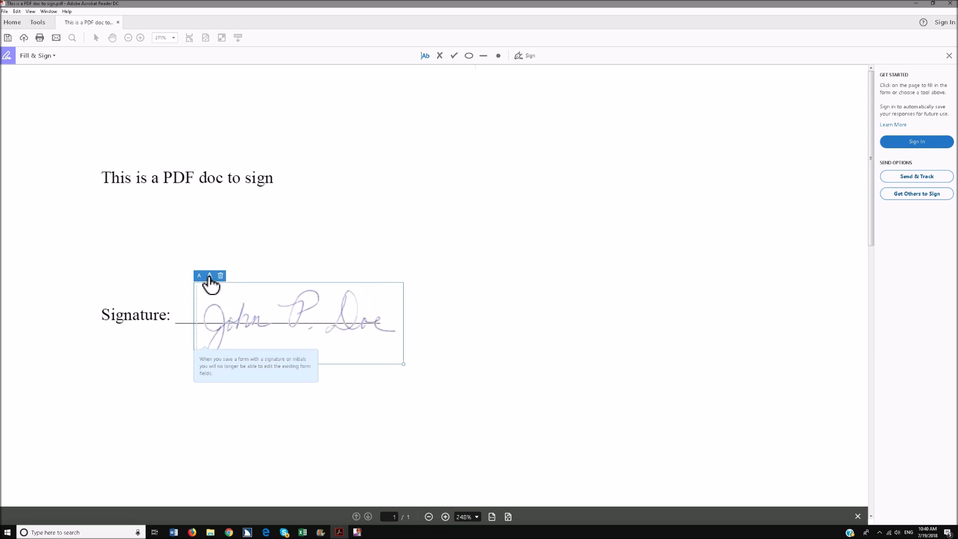
pyautogui.click(198, 278)
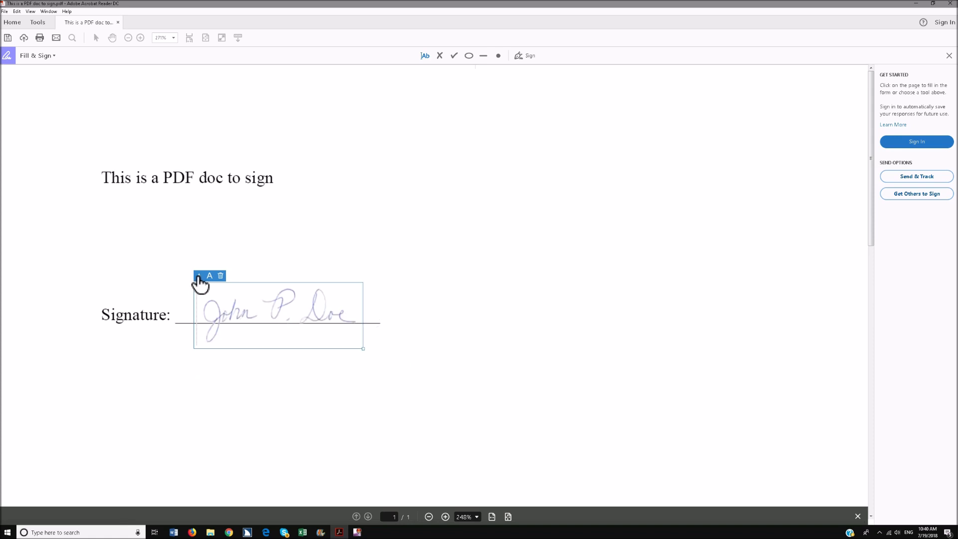
pyautogui.moveTo(246, 293)
pyautogui.mouseDown()
pyautogui.moveTo(243, 285)
pyautogui.moveTo(242, 297)
pyautogui.mouseUp()
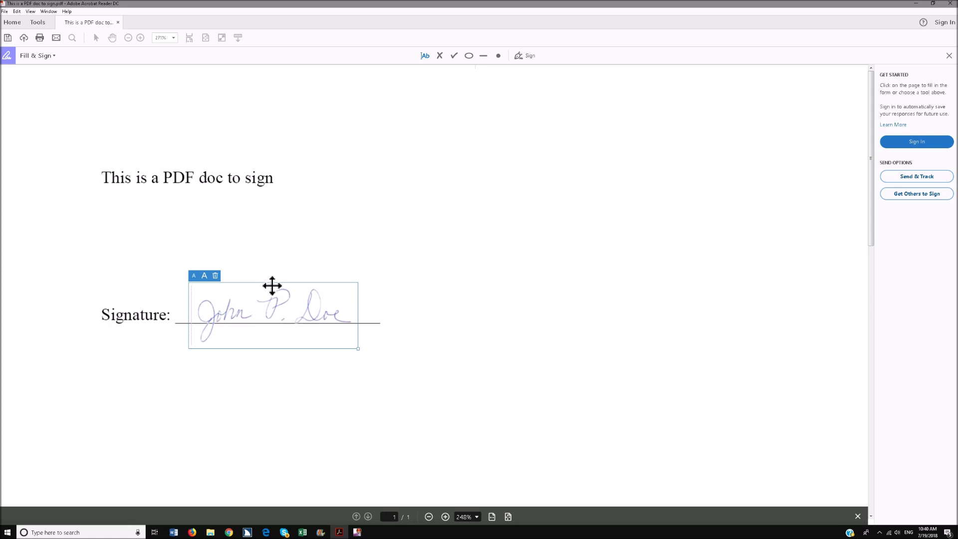
pyautogui.click(451, 286)
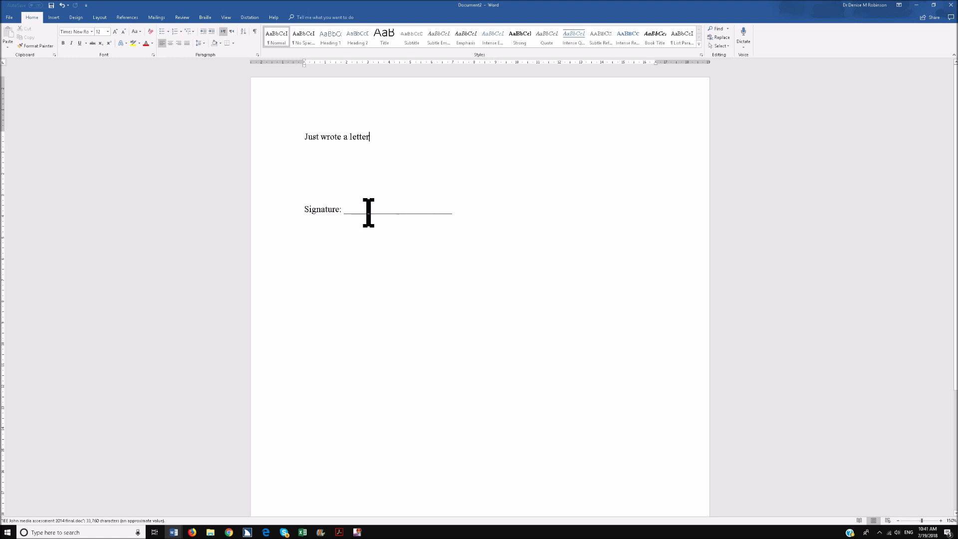
# In the Word letter, insert the signature PNG numbered (2) near the start of the underline after "Signature:".
pyautogui.click(350, 211)
pyautogui.hotkey('alt', 'n')
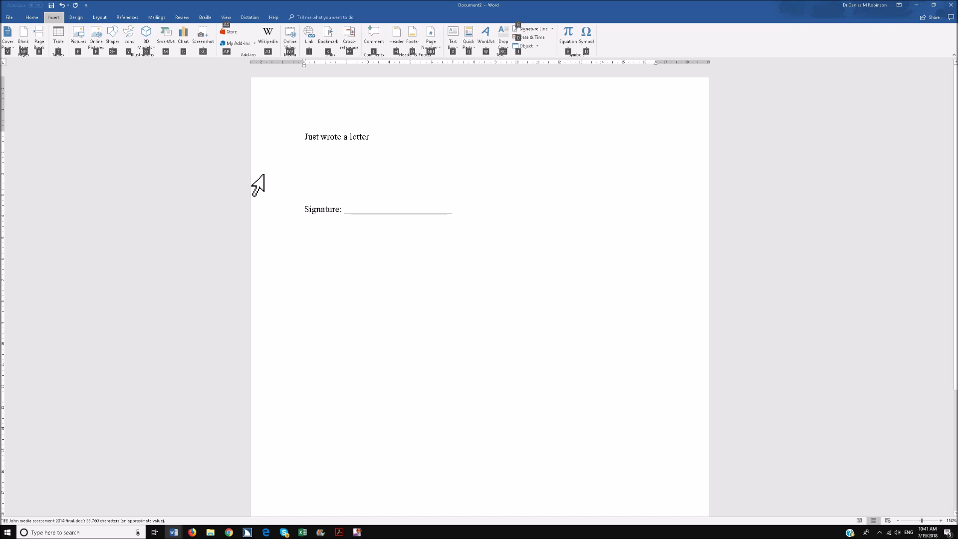
pyautogui.press('p')
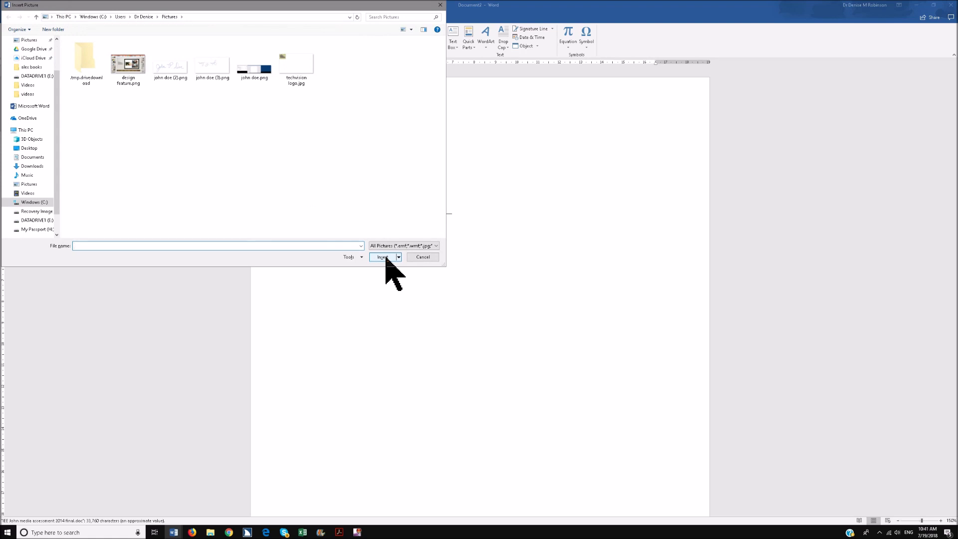
pyautogui.write('jo')
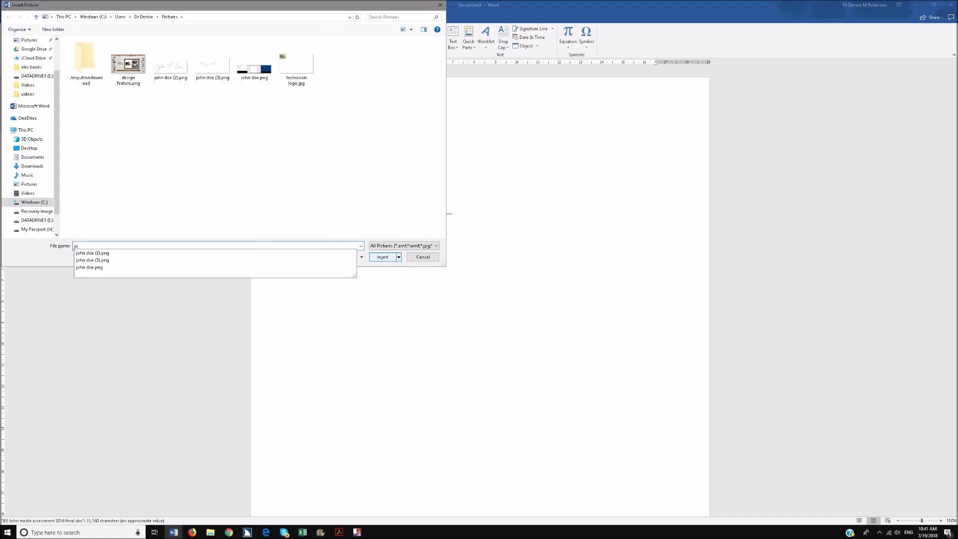
pyautogui.press('Down')
pyautogui.press('Return')
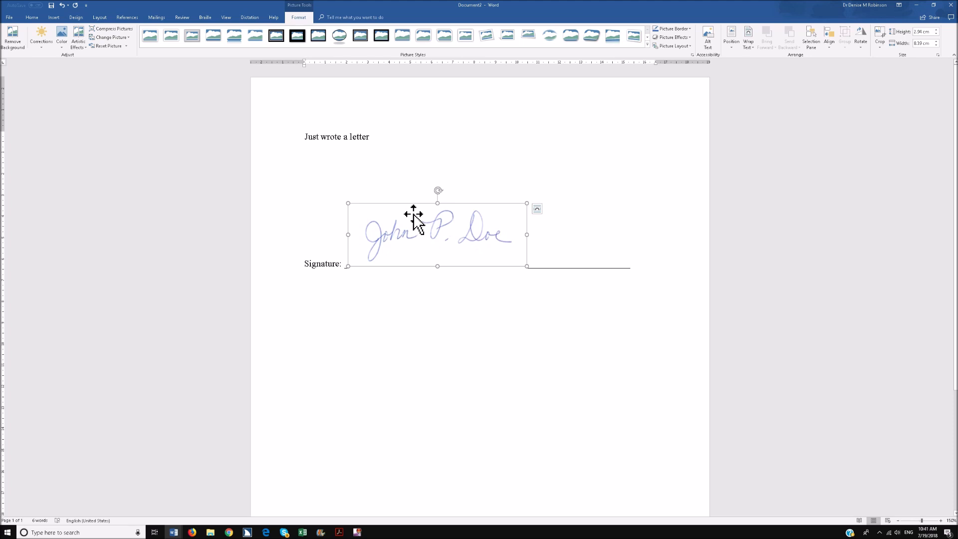
pyautogui.moveTo(414, 216); pyautogui.dragTo(415, 219)
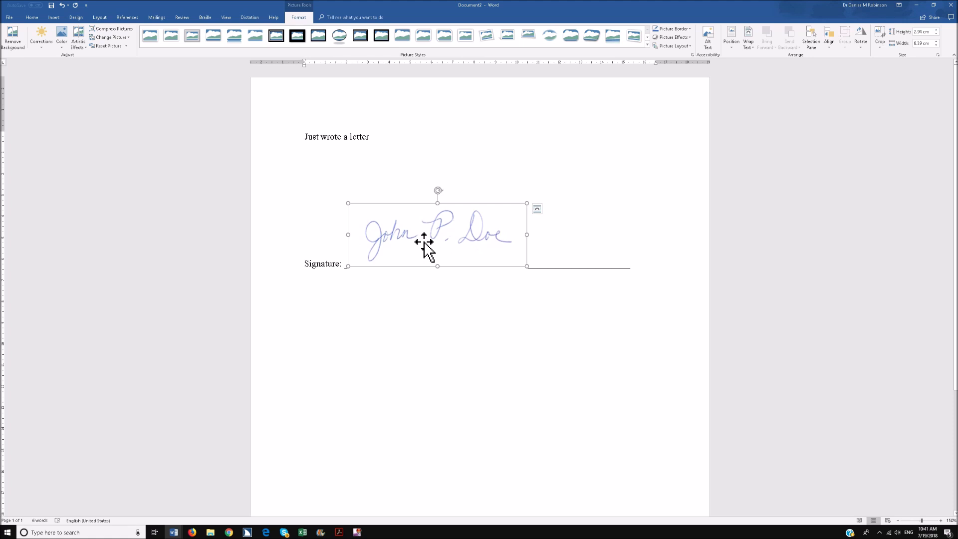
# Replace the signature picture's alt text with the signer's name followed by "signature", and close the alt text editor.
pyautogui.rightClick(424, 242)
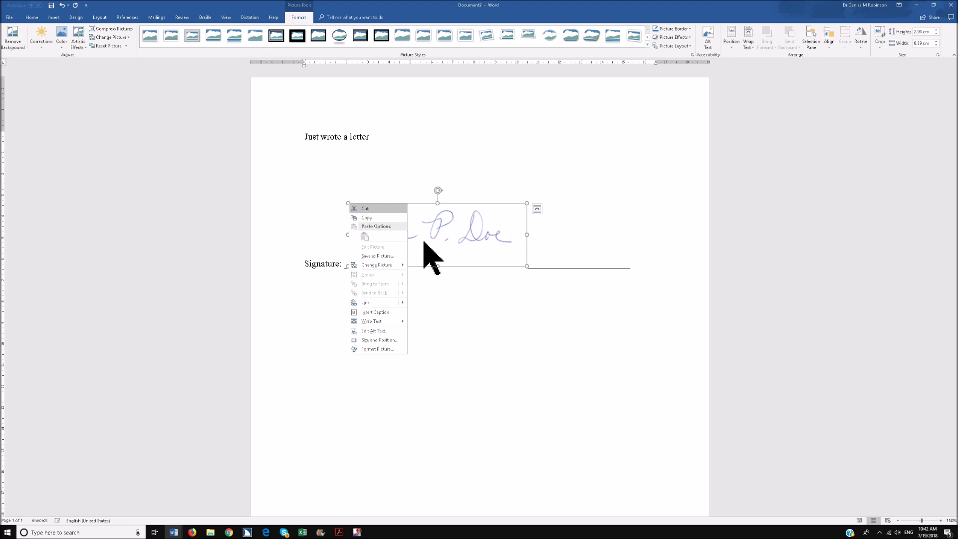
pyautogui.press('Up')
pyautogui.press('Up')
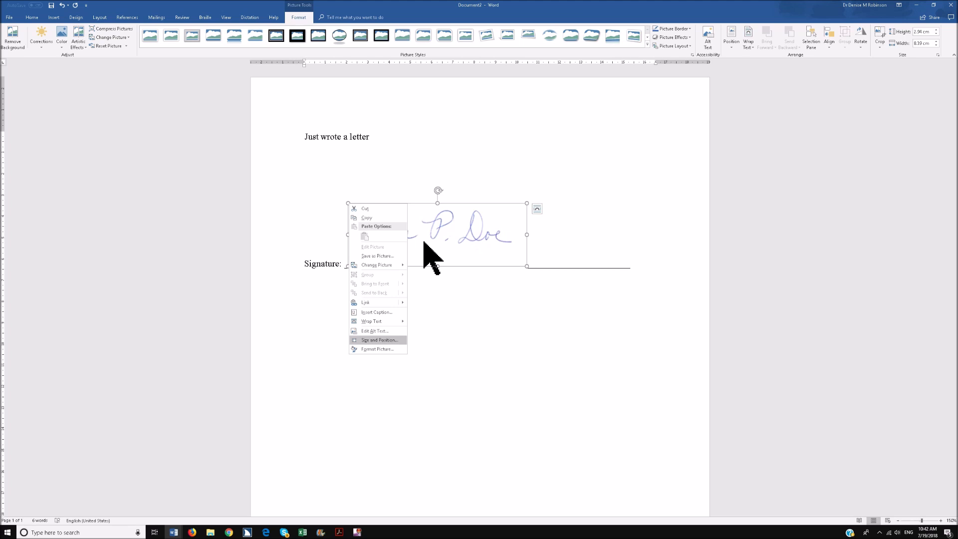
pyautogui.press('Up')
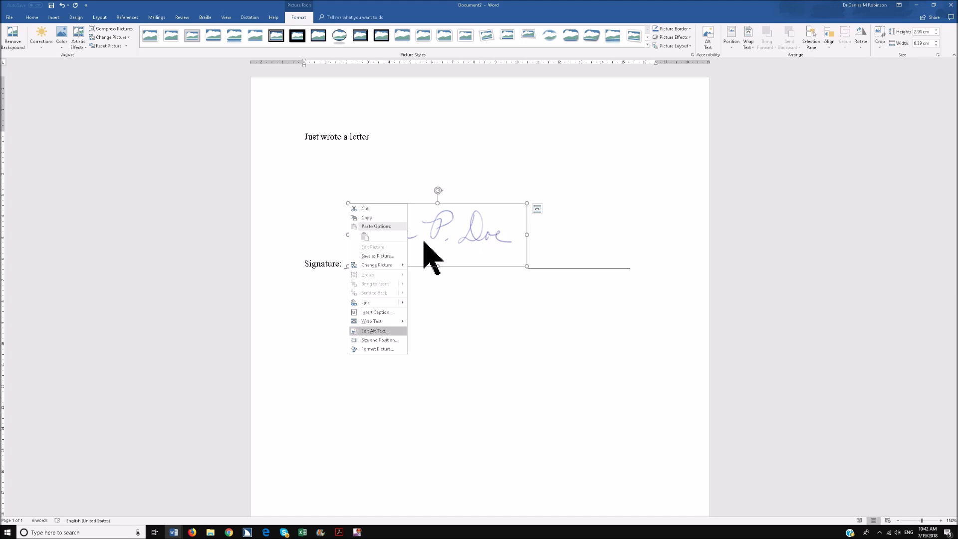
pyautogui.press('Return')
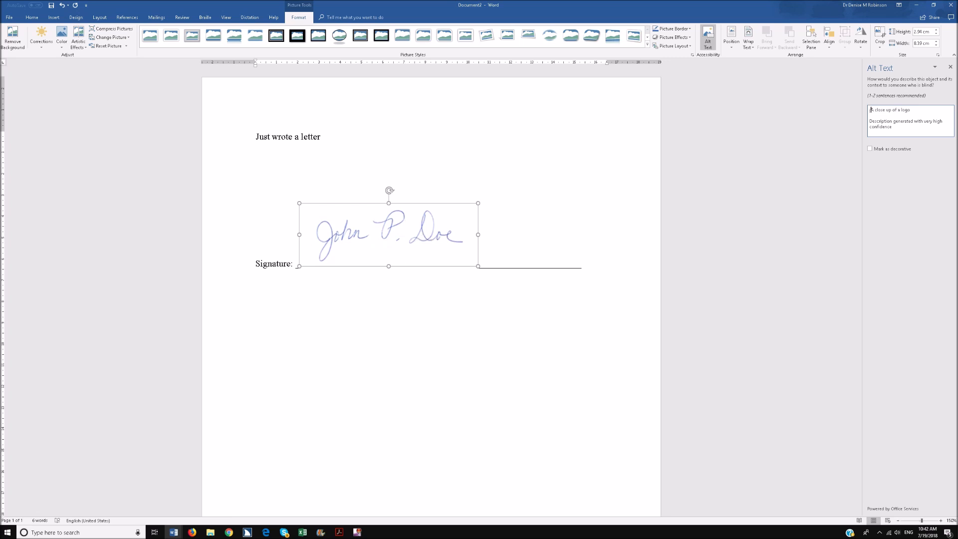
pyautogui.write('john doe')
pyautogui.write(' sign')
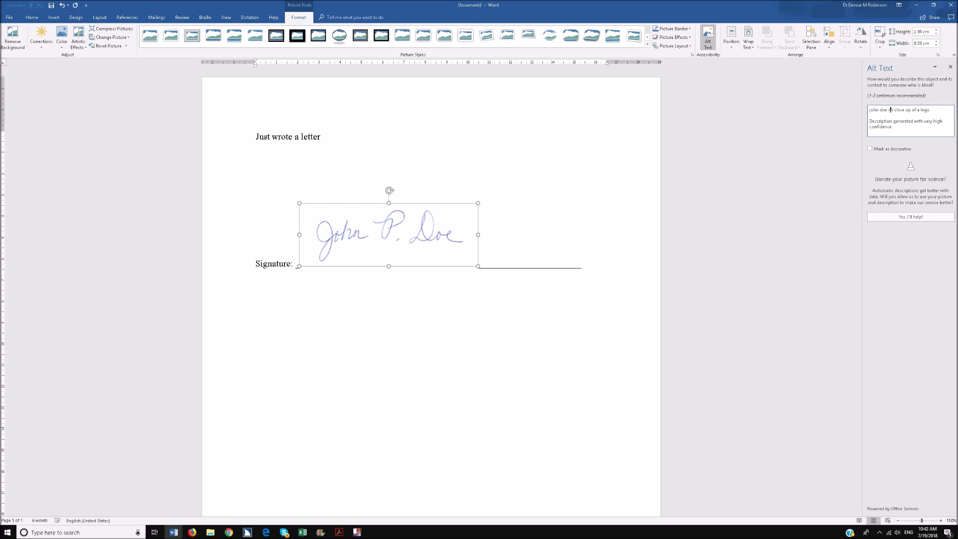
pyautogui.write('ature')
pyautogui.hotkey('ctrl', 'Delete')
pyautogui.hotkey('ctrl', 'Delete')
pyautogui.hotkey('ctrl', 'Delete')
pyautogui.hotkey('ctrl', 'Delete')
pyautogui.hotkey('ctrl', 'Delete')
pyautogui.hotkey('ctrl', 'Delete')
pyautogui.hotkey('ctrl', 'Delete')
pyautogui.hotkey('ctrl', 'Delete')
pyautogui.hotkey('ctrl', 'Delete')
pyautogui.hotkey('ctrl', 'Delete')
pyautogui.hotkey('ctrl', 'Delete')
pyautogui.hotkey('ctrl', 'Delete')
pyautogui.hotkey('ctrl', 'Delete')
pyautogui.hotkey('ctrl', 'Delete')
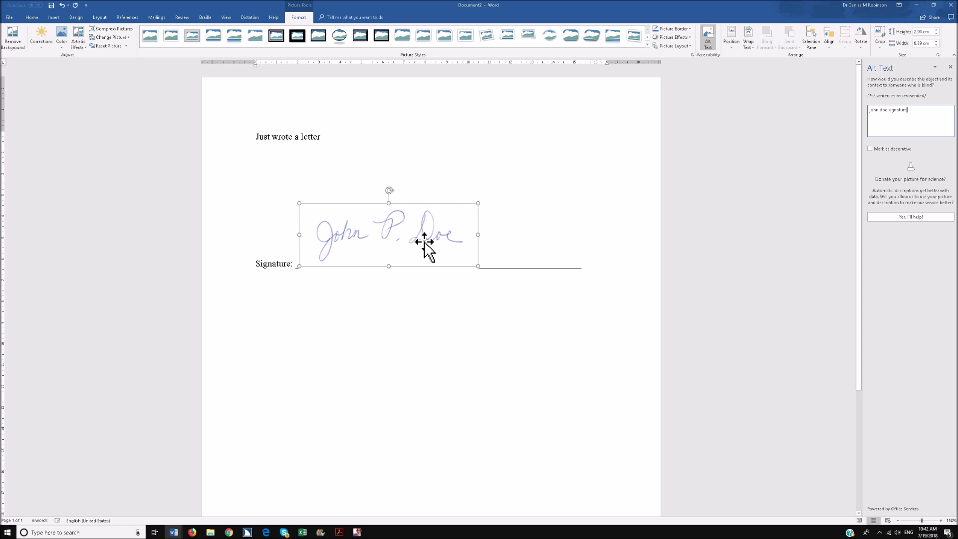
pyautogui.hotkey('ctrl', 'space')
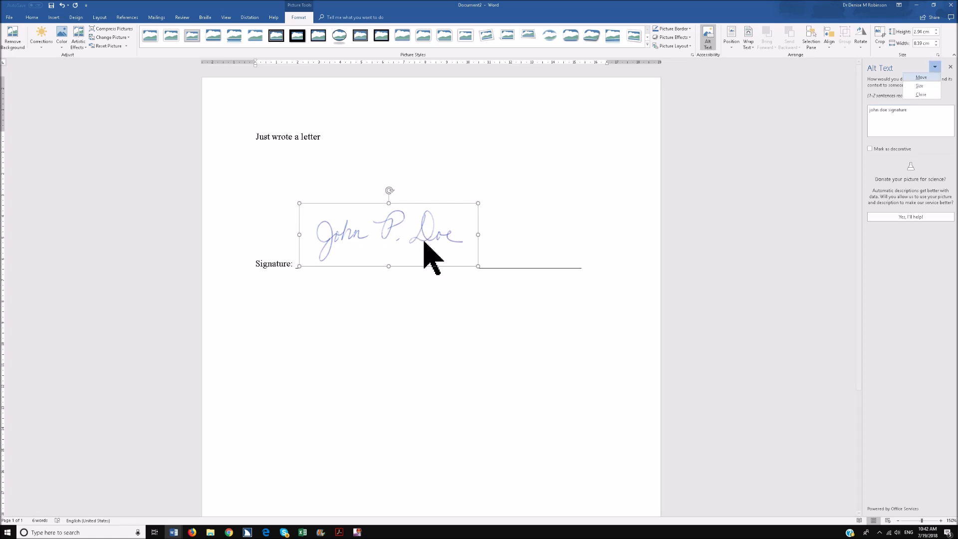
pyautogui.press('c')
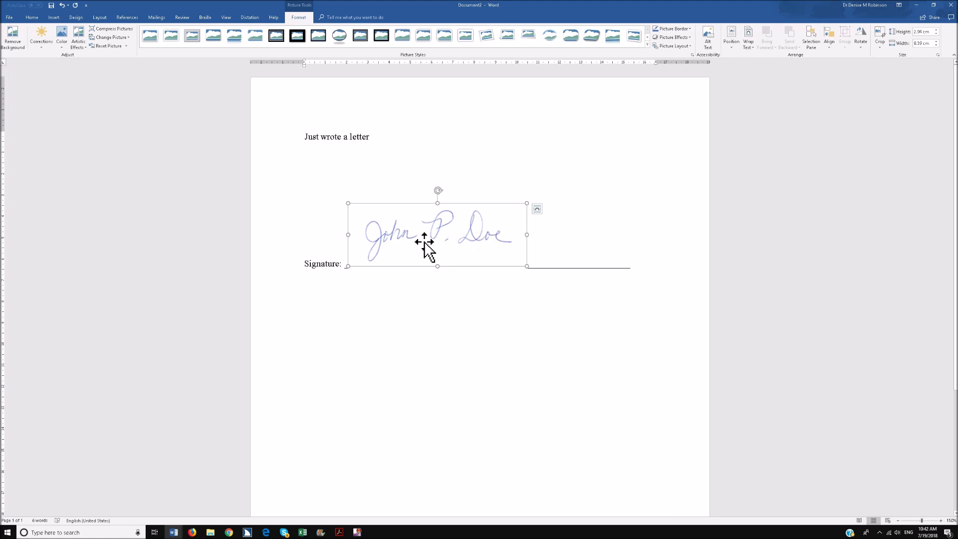
# Set the signature picture's absolute width to 4.8 cm with the aspect ratio locked.
pyautogui.hotkey('shift', 'F10')
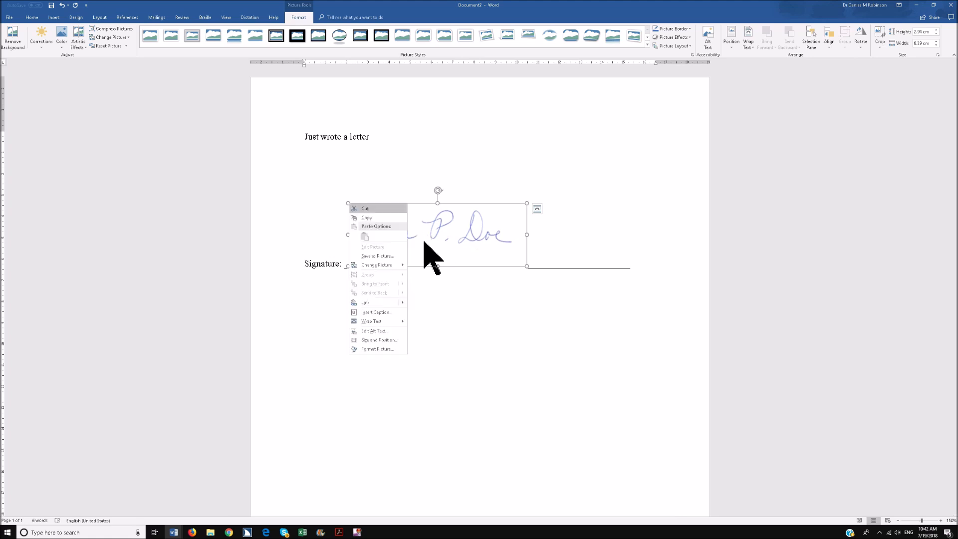
pyautogui.press('Up')
pyautogui.press('Up')
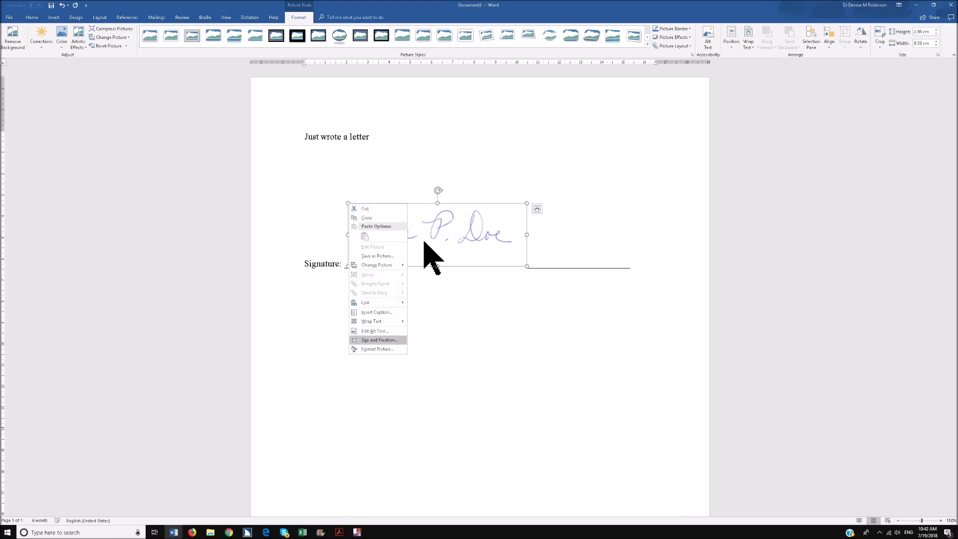
pyautogui.press('Return')
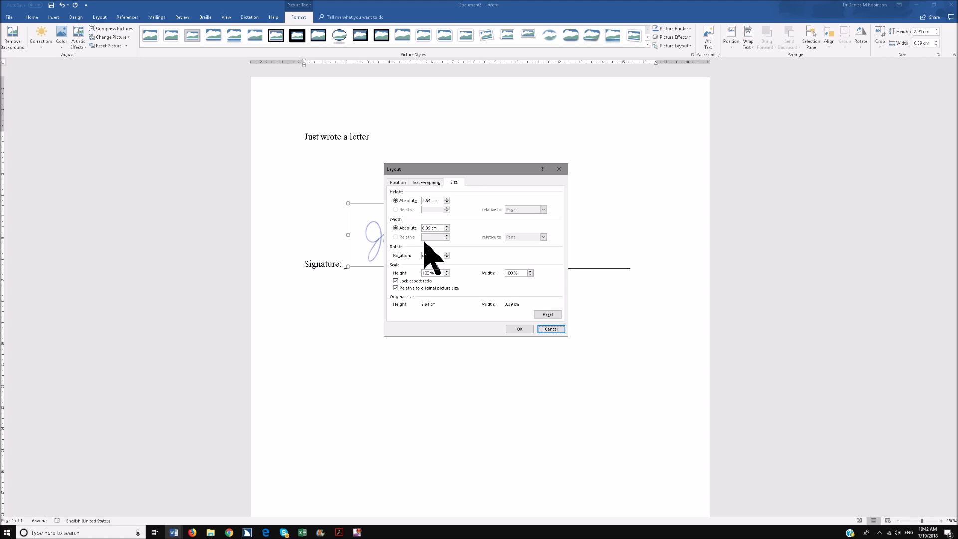
pyautogui.press('Tab')
pyautogui.press('Tab')
pyautogui.press('Tab')
pyautogui.press('Tab')
pyautogui.press('Tab')
pyautogui.write('4')
pyautogui.hotkey('shift', 'Tab')
# Change the signature picture's text wrapping to Behind text and apply the layout settings.
pyautogui.hotkey('ctrl', 'Tab')
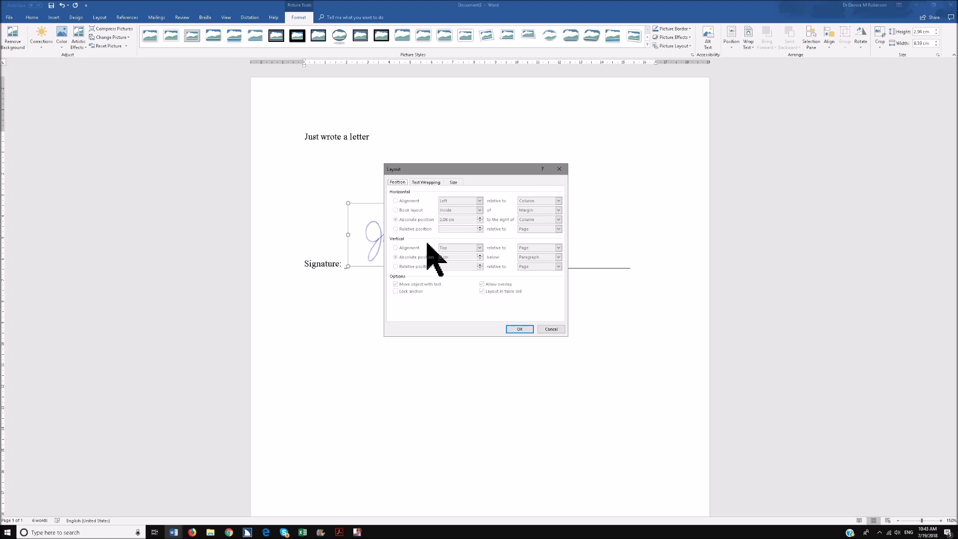
pyautogui.hotkey('ctrl', 'Tab')
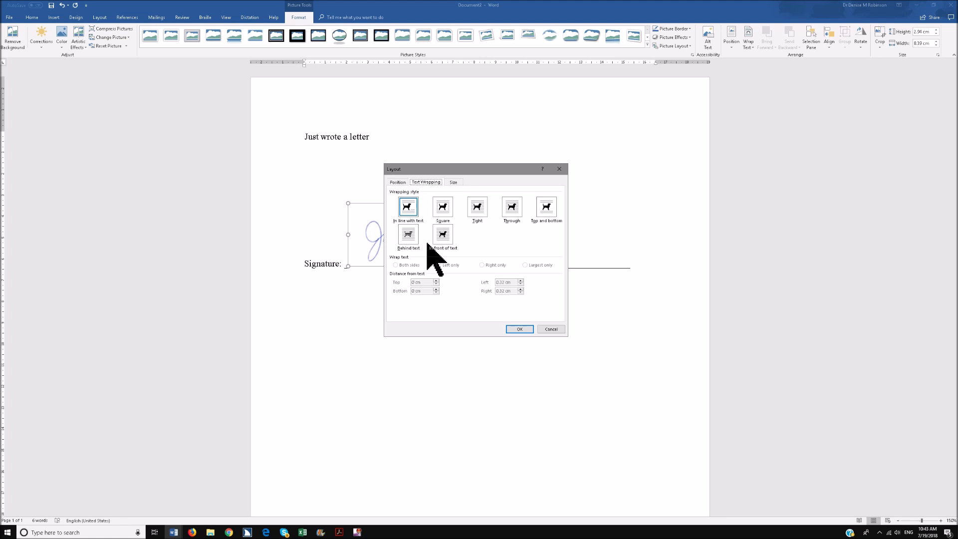
pyautogui.press('Tab')
pyautogui.press('Right')
pyautogui.press('Right')
pyautogui.press('Right')
pyautogui.press('Right')
pyautogui.press('Right')
pyautogui.press('Return')
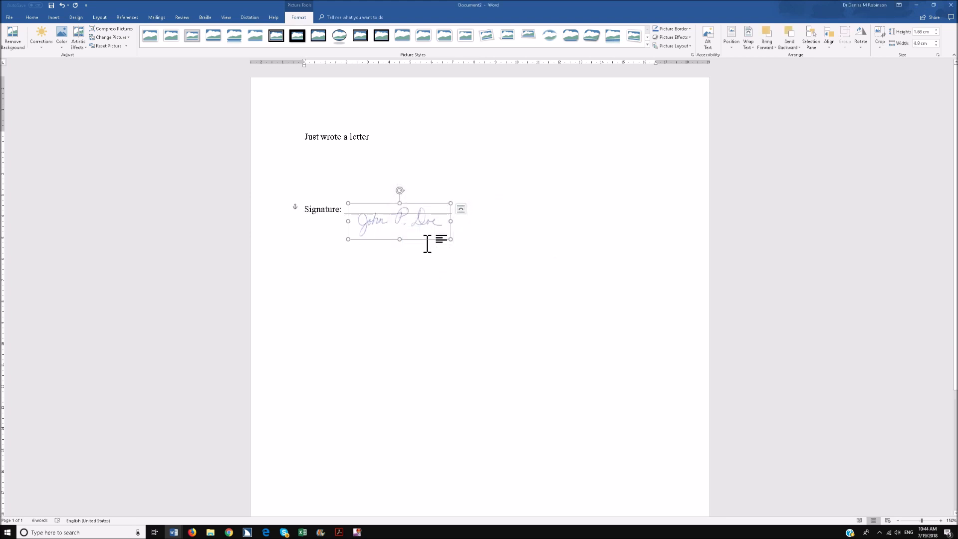
# Nudge the signature picture up until it sits on the line after "Signature:", and deselect it.
pyautogui.press('Up')
pyautogui.press('Up')
pyautogui.press('Up')
pyautogui.press('Up')
pyautogui.press('Up')
pyautogui.press('Up')
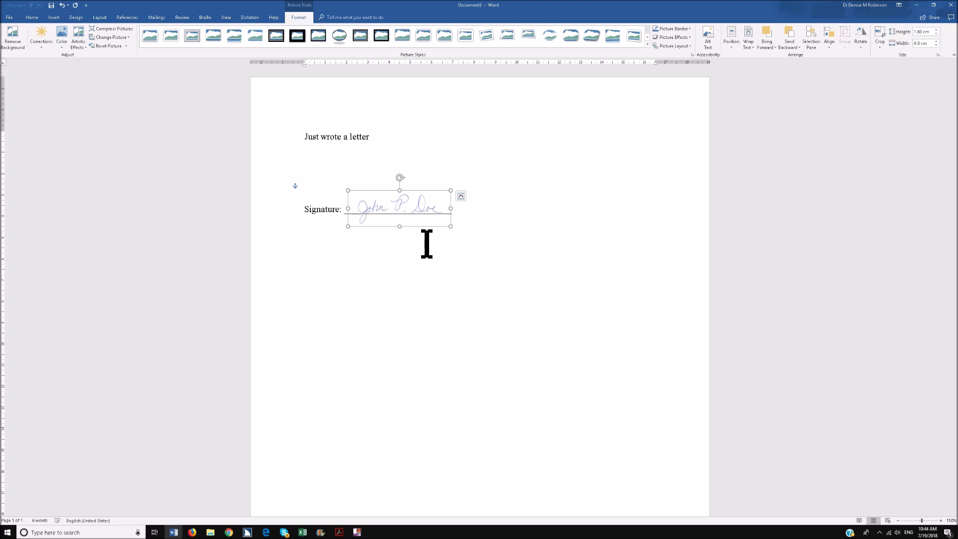
pyautogui.press('Escape')
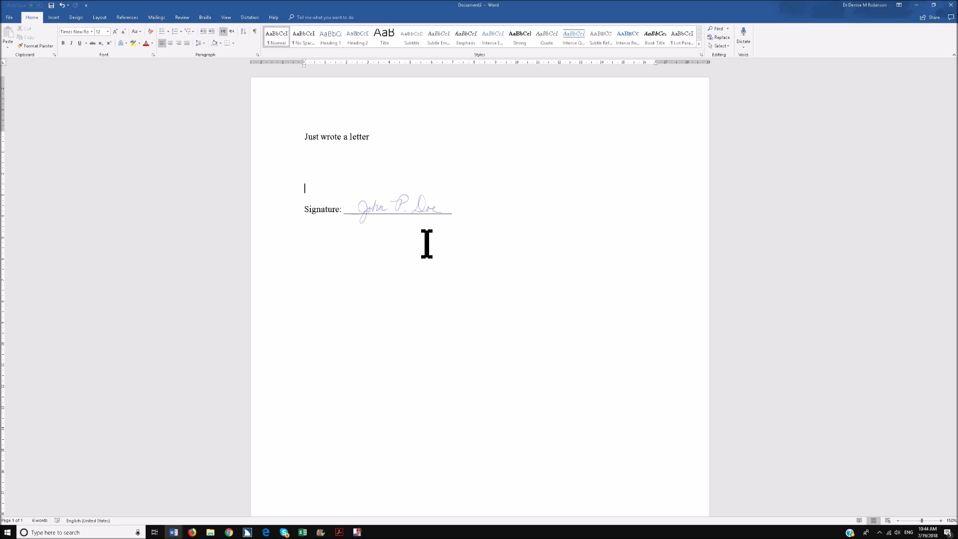
# Insert the current date in the 7/19/2018 format on a new line below the signature line.
pyautogui.click(426, 244)
pyautogui.press('Return')
pyautogui.hotkey('alt', 'n')
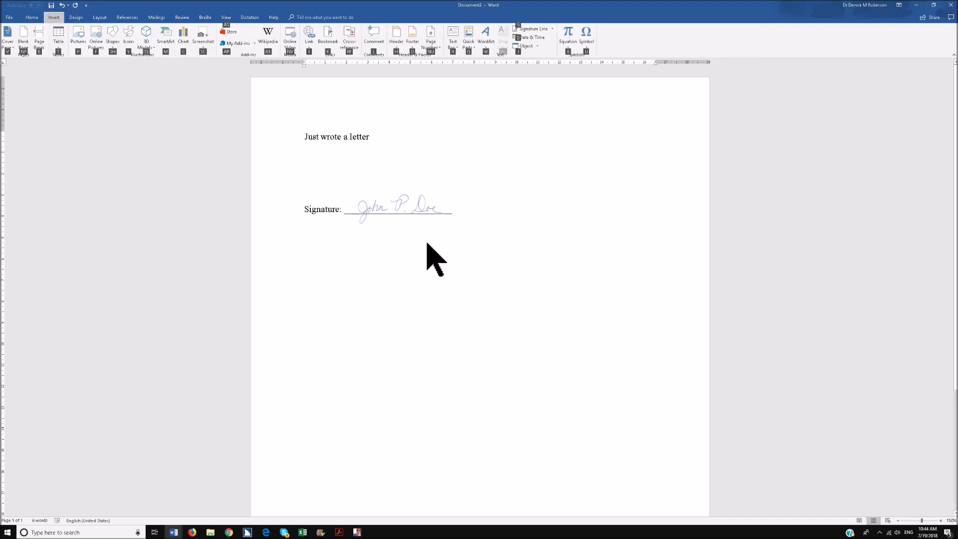
pyautogui.press('p')
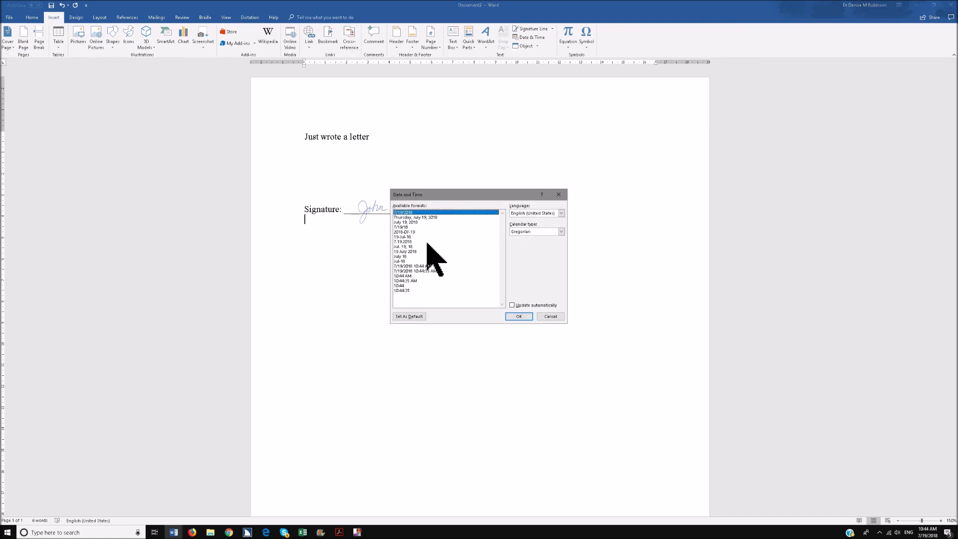
pyautogui.press('Return')
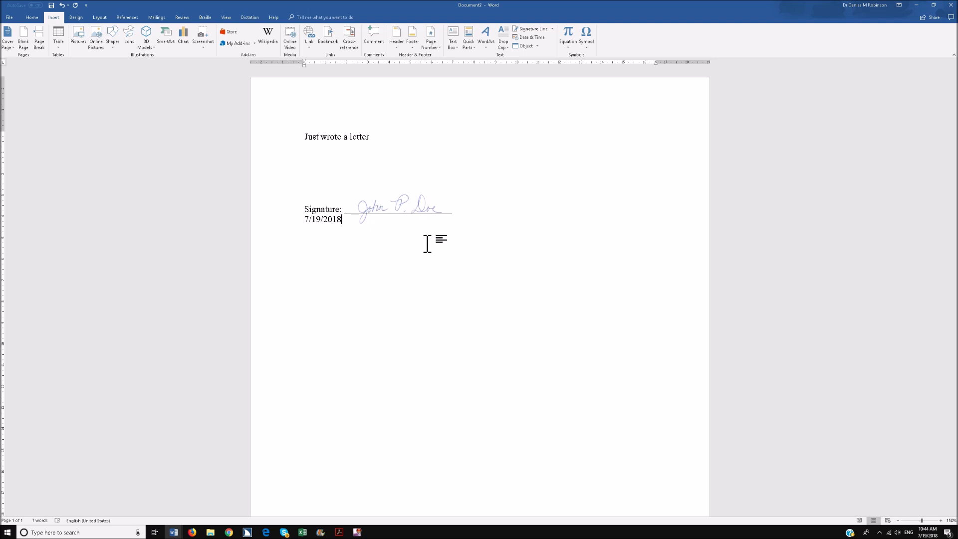
# Save the signed letter as the PDF "Just wrote a letter.pdf" in the Documents folder.
pyautogui.press('F12')
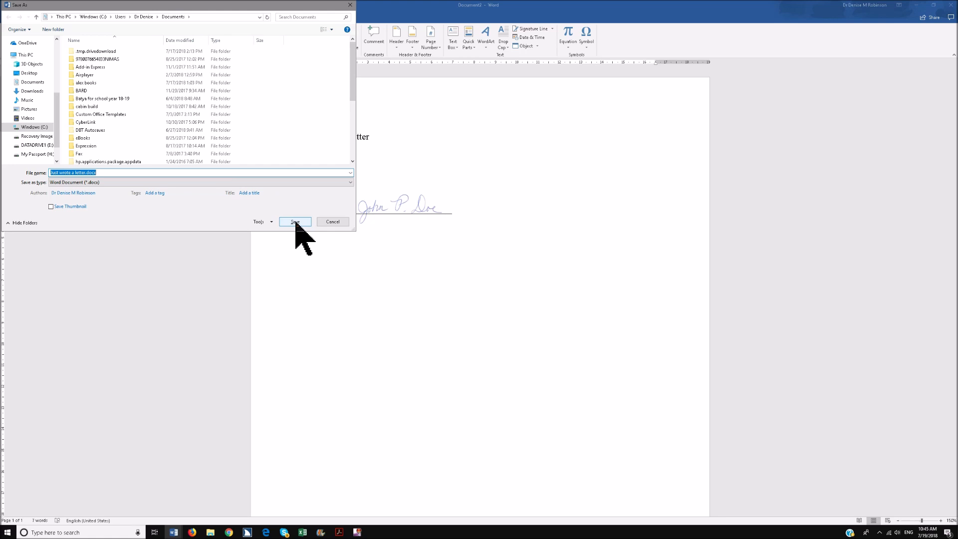
pyautogui.press('Tab')
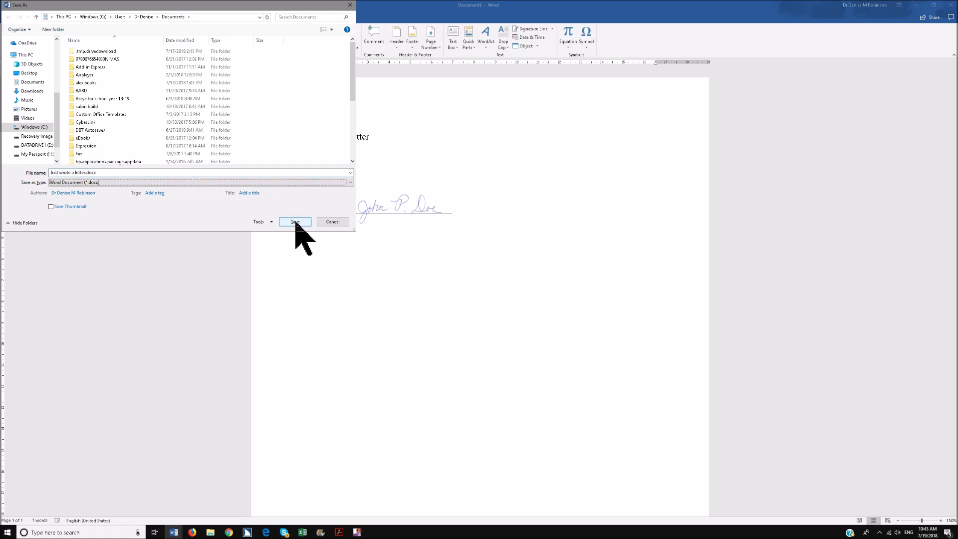
pyautogui.press('p')
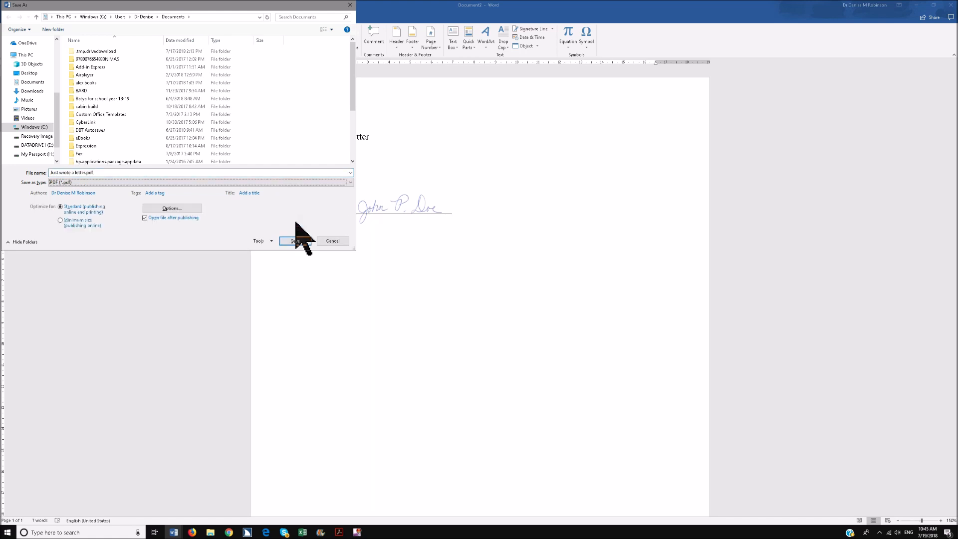
pyautogui.click(295, 240)
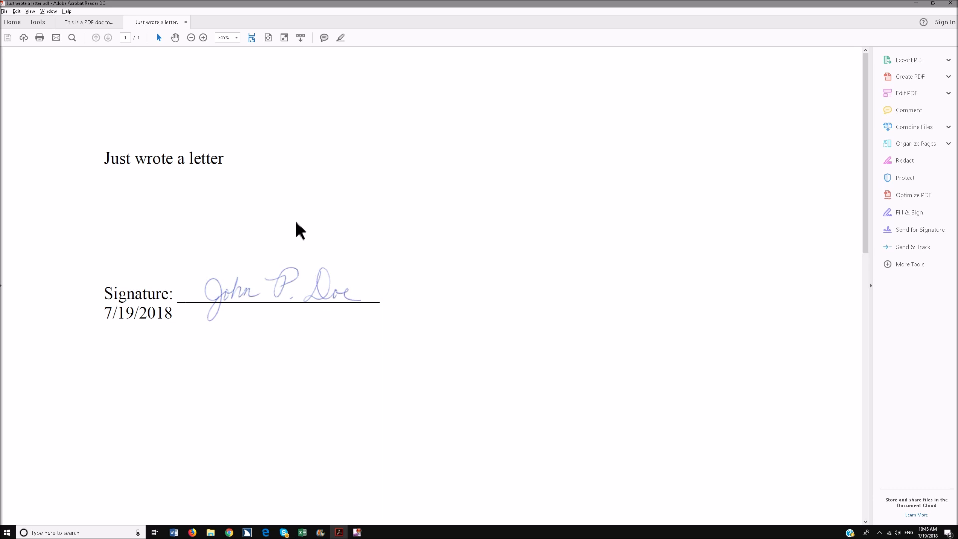
# Attach the PDF letter to a new email using the default email application, Microsoft Outlook.
pyautogui.hotkey('alt', 'f')
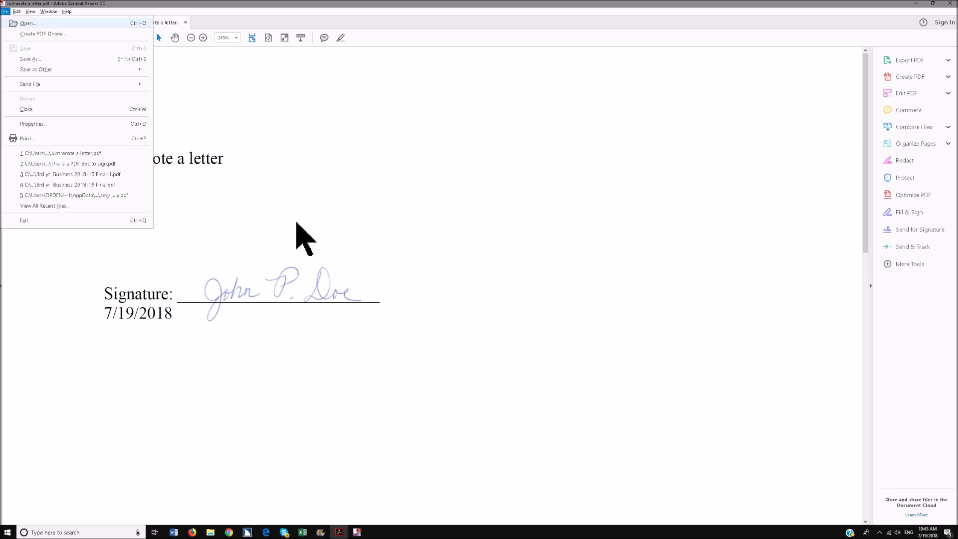
pyautogui.press('Down')
pyautogui.press('Down')
pyautogui.press('Down')
pyautogui.press('Down')
pyautogui.press('Down')
pyautogui.press('Right')
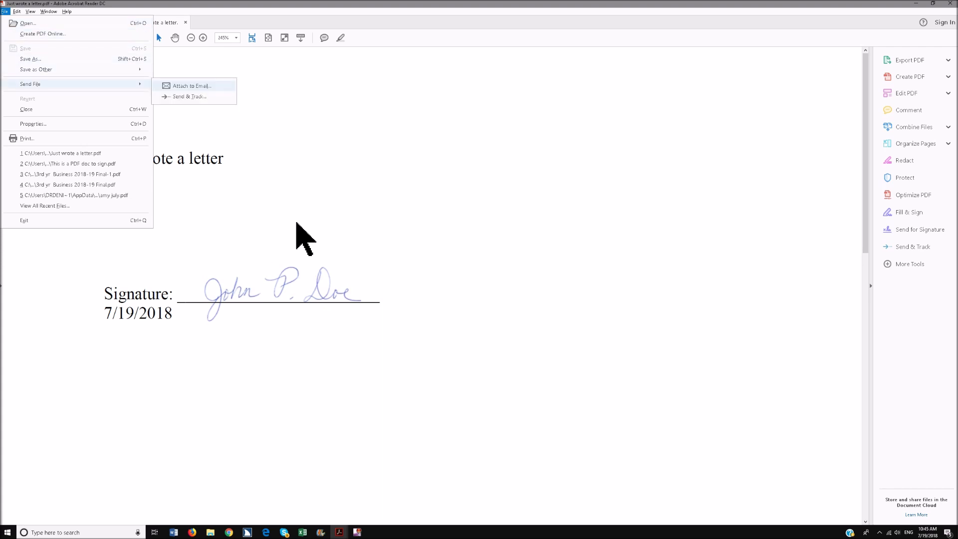
pyautogui.press('Return')
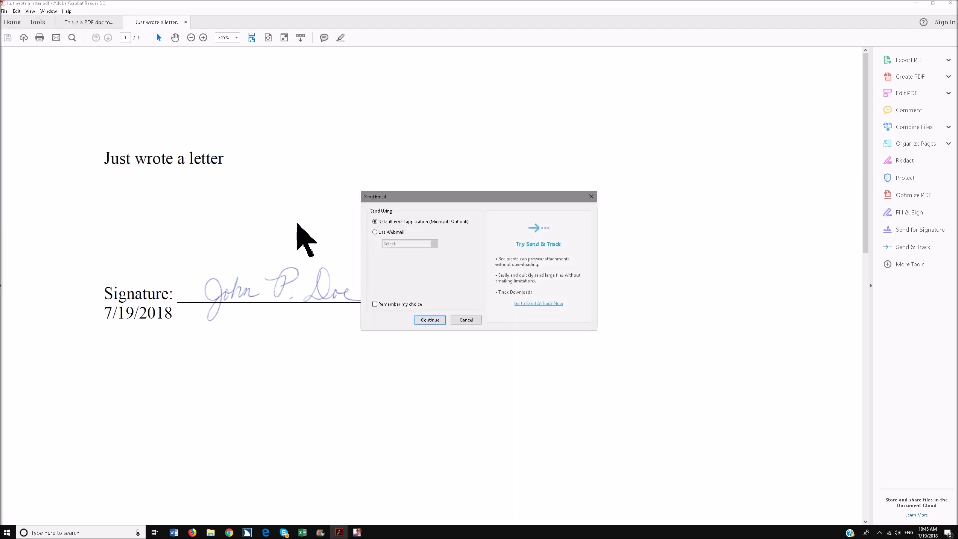
pyautogui.press('Return')
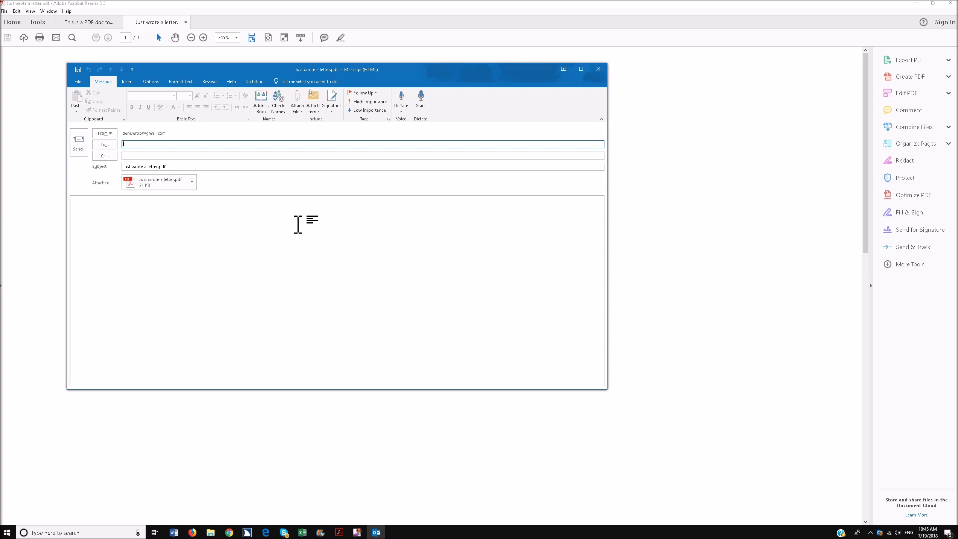
# Address the email to the suggested recent contact, keeping the given subject and PDF attachment.
pyautogui.write('denise')
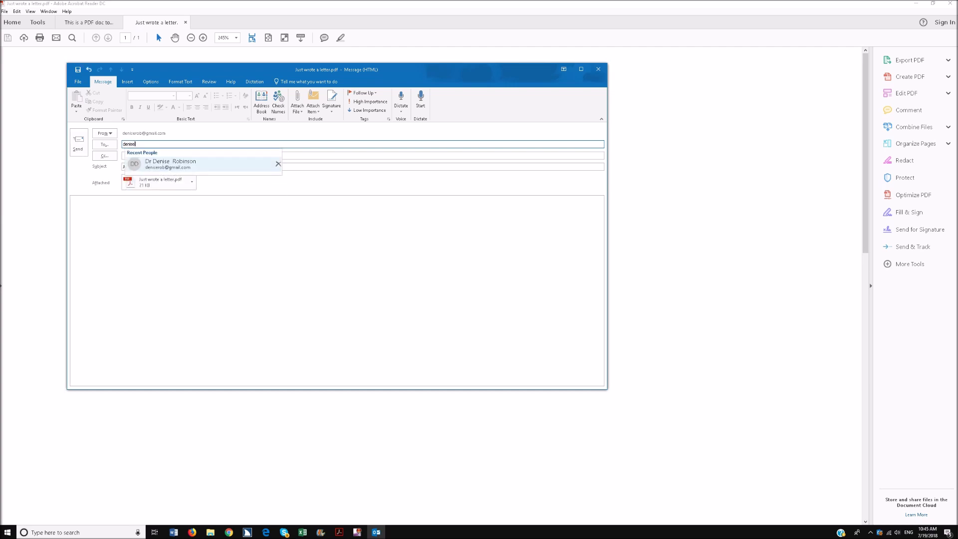
pyautogui.press('Return')
pyautogui.press('Tab')
pyautogui.press('Tab')
pyautogui.press('Tab')
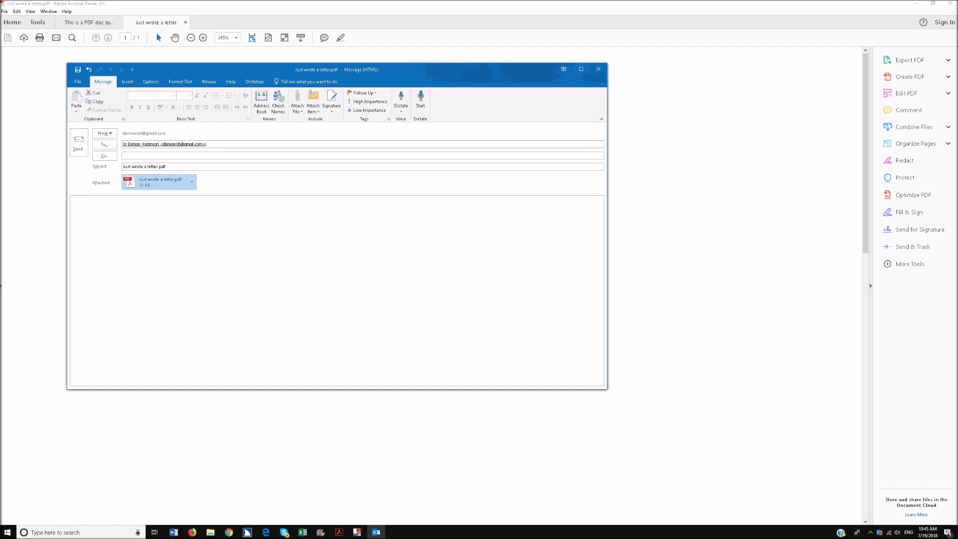
# Write "Ready to send" in the email body and send the message.
pyautogui.click(298, 224)
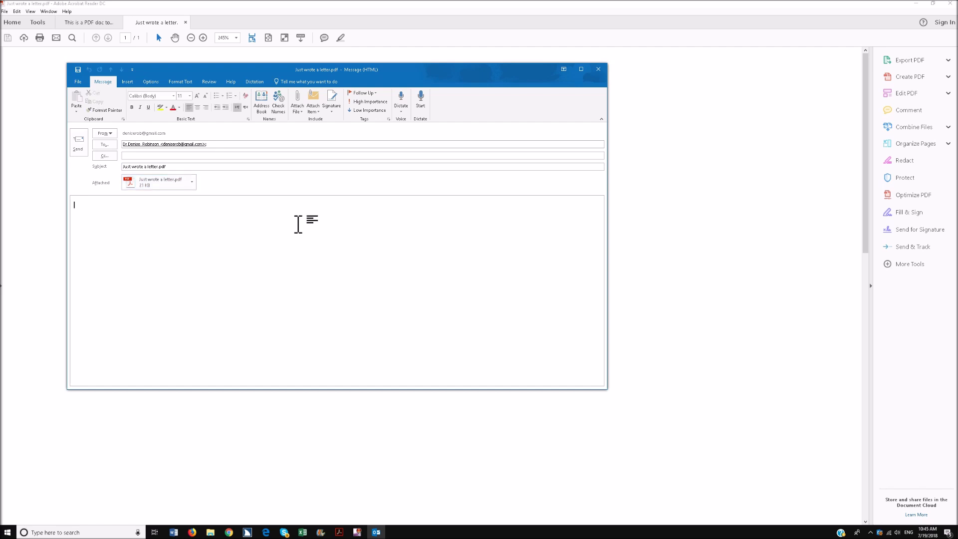
pyautogui.write('Ready to send')
pyautogui.hotkey('ctrl', 'Return')
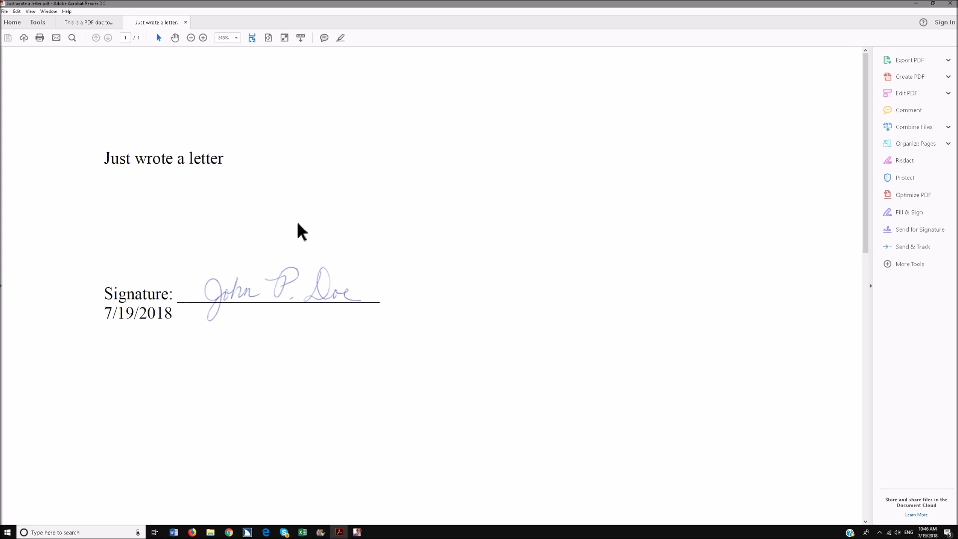
# Open the Outlook desktop app.
pyautogui.press('super')
pyautogui.write('out')
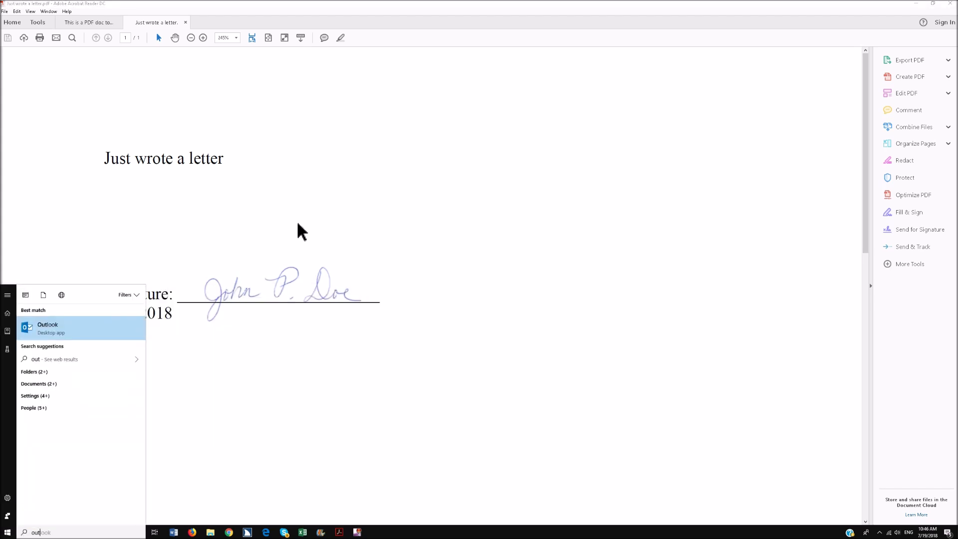
pyautogui.press('Return')
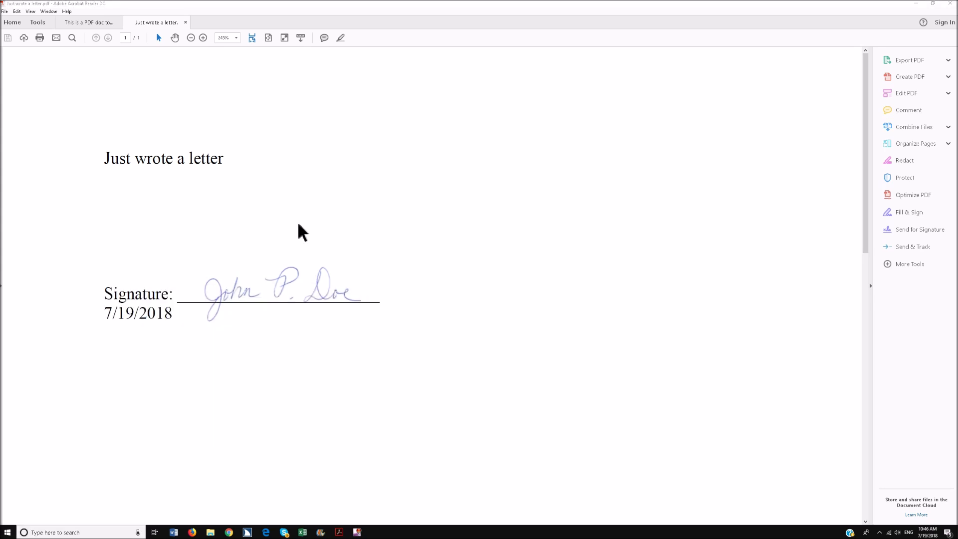